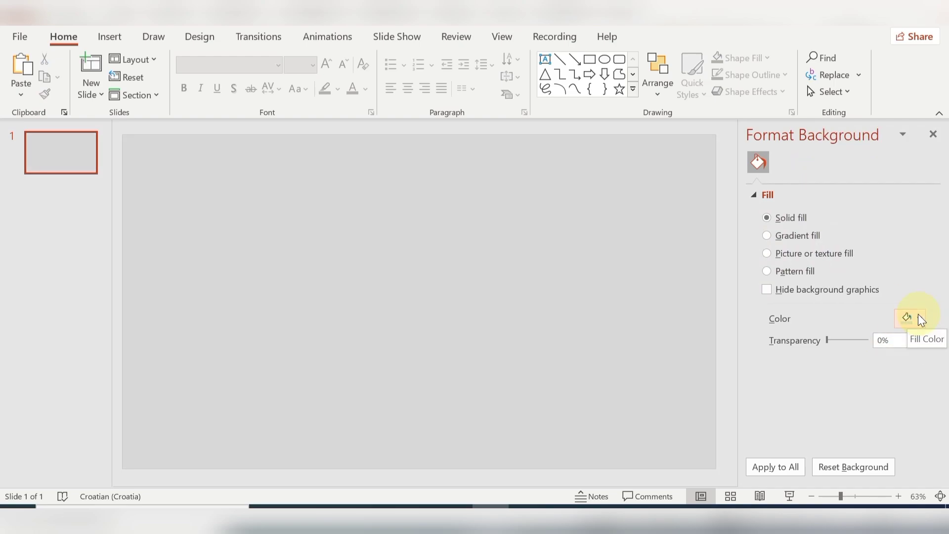
# - Close the Format Background pane, keeping the slide's solid light grey background
pyautogui.click(933, 135)
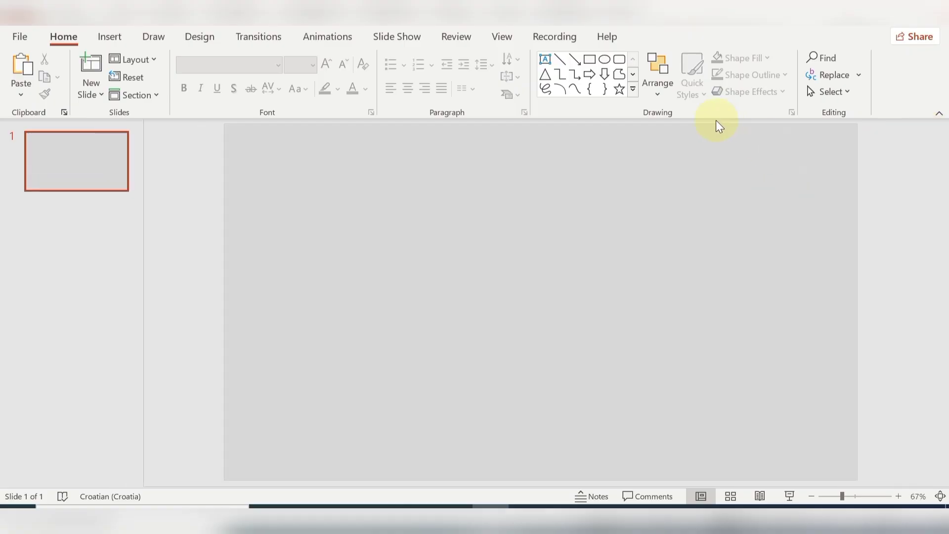
# - Draw a donut shape on the slide and make its ring much thinner
pyautogui.click(110, 38)
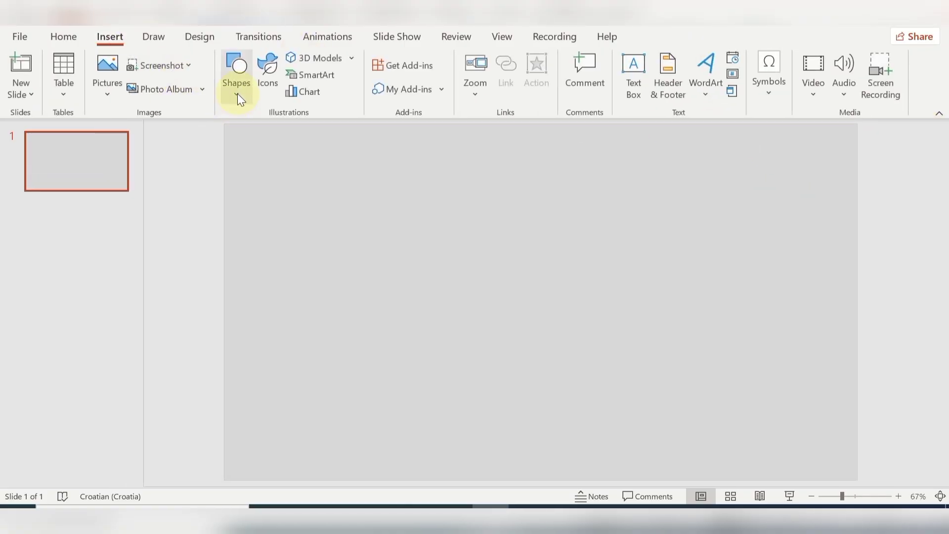
pyautogui.click(237, 93)
pyautogui.click(246, 309)
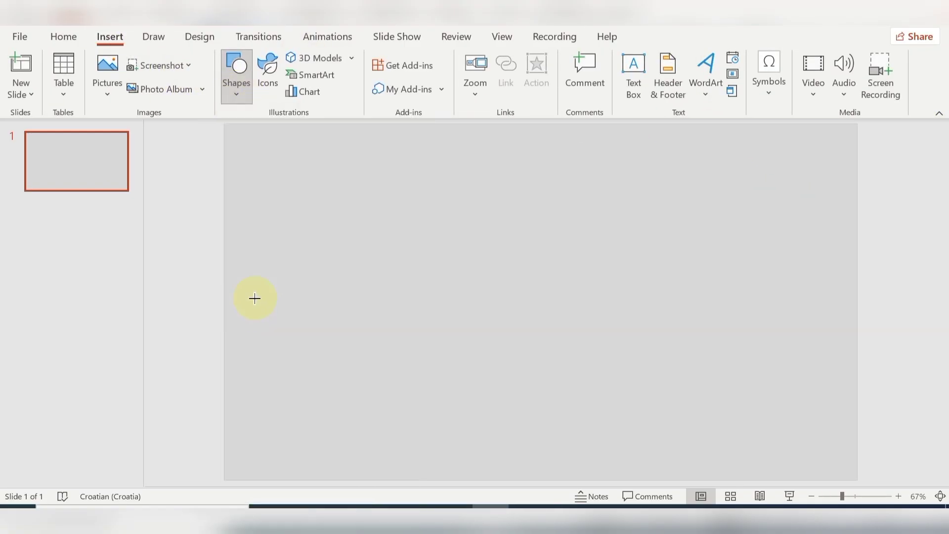
pyautogui.moveTo(305, 213); pyautogui.dragTo(557, 465)
pyautogui.moveTo(370, 340); pyautogui.dragTo(361, 258)
# - Give the ring no outline and a white fill, then move it left and enlarge it to about 13.23 cm
pyautogui.click(421, 75)
pyautogui.click(419, 238)
pyautogui.click(390, 59)
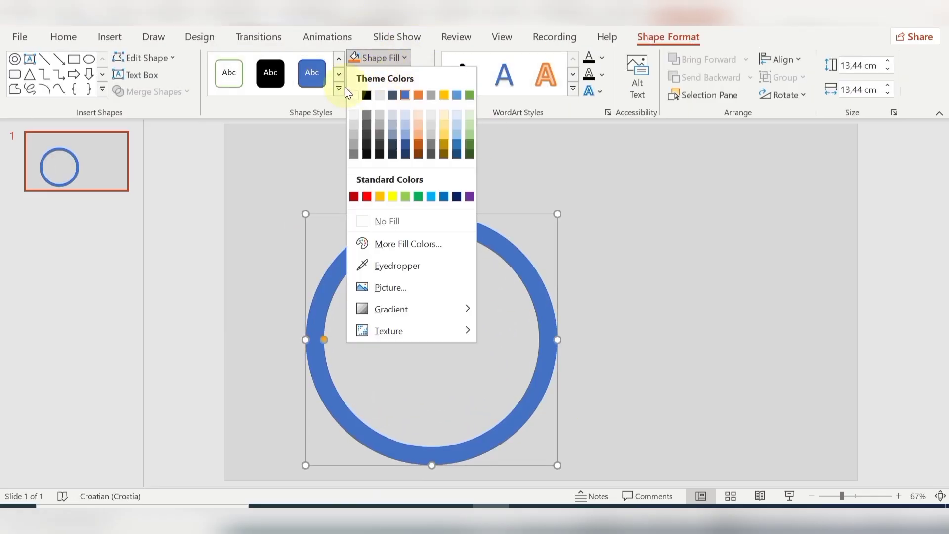
pyautogui.click(354, 96)
pyautogui.moveTo(521, 394); pyautogui.dragTo(473, 359)
pyautogui.moveTo(501, 419); pyautogui.dragTo(448, 385)
# - Draw a circle over the ring with no outline and a standard dark navy fill
pyautogui.click(108, 39)
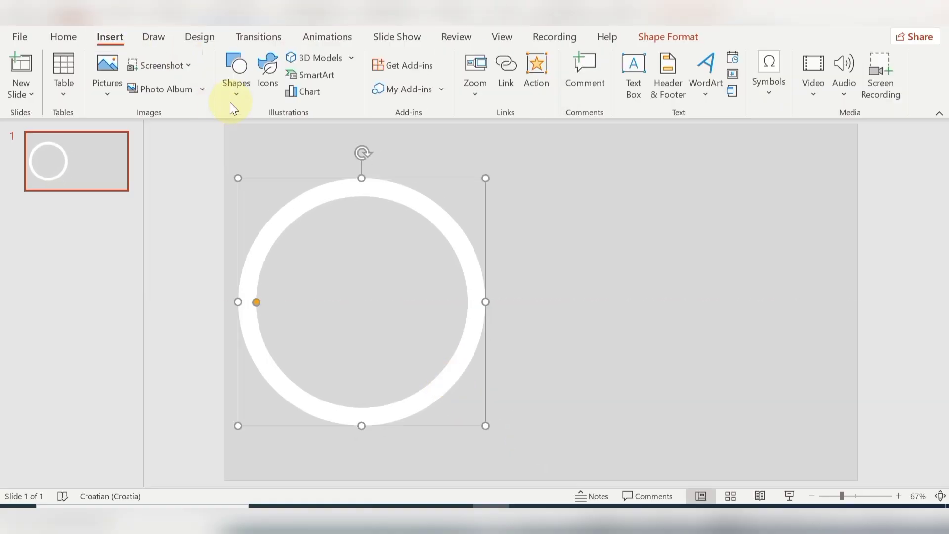
pyautogui.click(234, 84)
pyautogui.click(304, 137)
pyautogui.moveTo(300, 216); pyautogui.dragTo(535, 435)
pyautogui.click(419, 72)
pyautogui.click(417, 237)
pyautogui.click(404, 57)
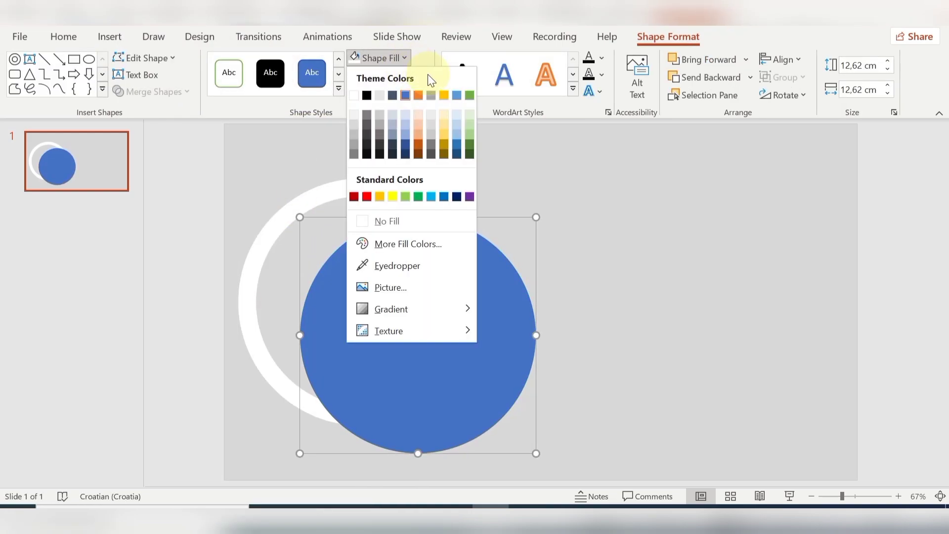
pyautogui.click(399, 244)
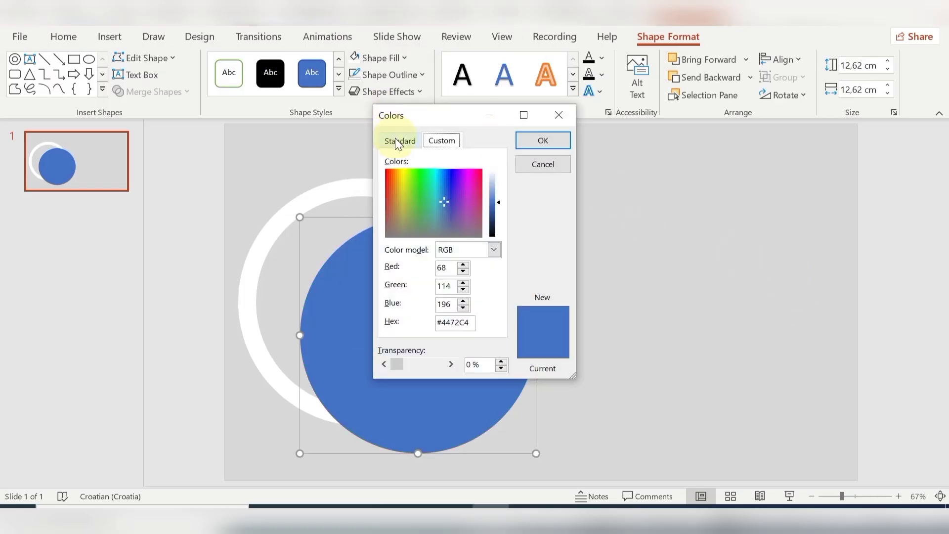
pyautogui.click(397, 141)
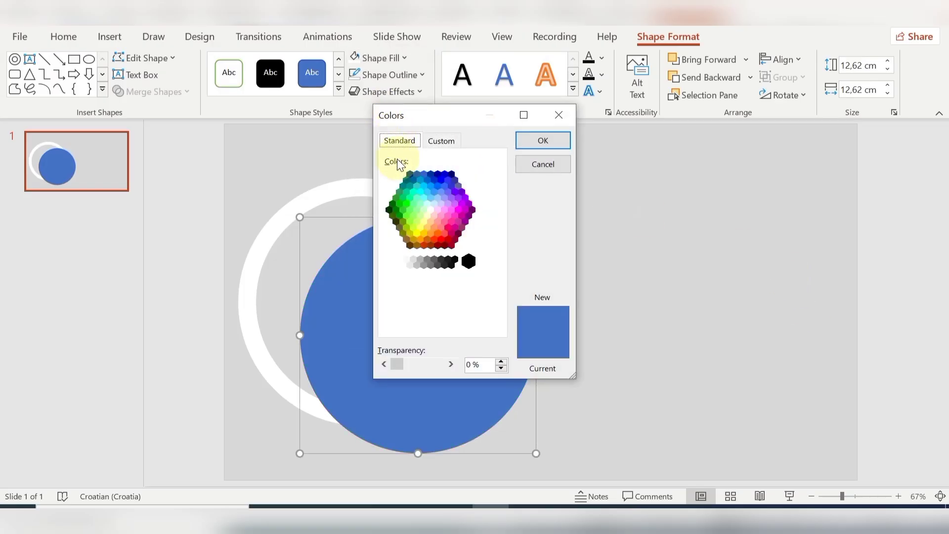
pyautogui.click(453, 172)
pyautogui.click(543, 140)
# - Shrink the navy circle to 11.63 cm and centre it inside the white ring
pyautogui.moveTo(445, 324); pyautogui.dragTo(396, 294)
pyautogui.moveTo(479, 419); pyautogui.dragTo(465, 407)
pyautogui.moveTo(403, 322); pyautogui.dragTo(407, 324)
pyautogui.moveTo(468, 408); pyautogui.dragTo(465, 405)
pyautogui.moveTo(388, 325); pyautogui.dragTo(393, 327)
# - Select the white ring and navy circle together and group them
pyautogui.moveTo(198, 147); pyautogui.dragTo(544, 434)
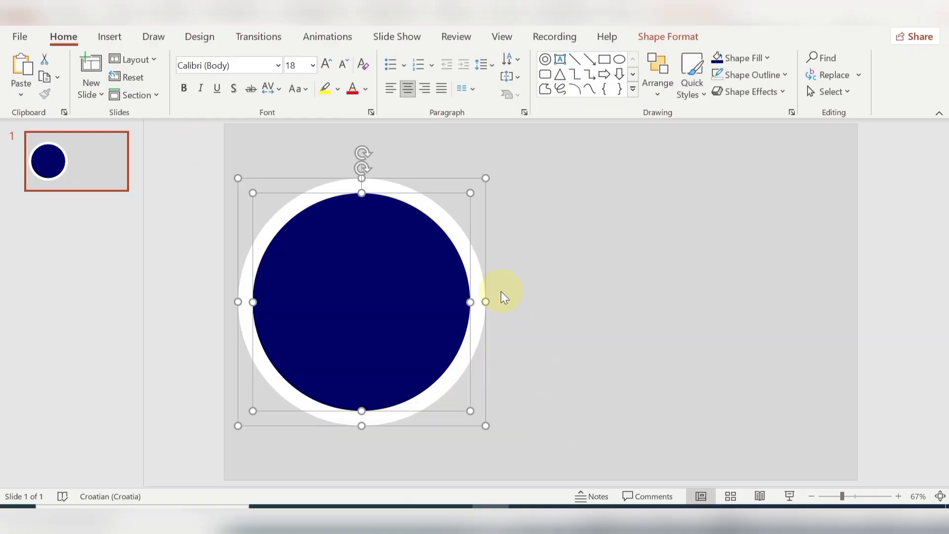
pyautogui.rightClick(417, 179)
pyautogui.click(566, 287)
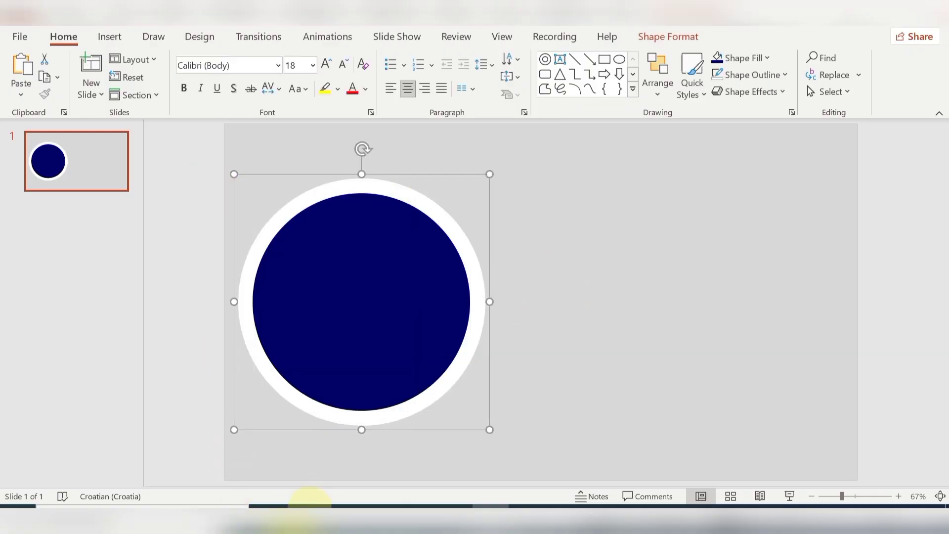
pyautogui.click(305, 517)
# - Copy the first Lorem ipsum sentence from the browser page
pyautogui.moveTo(138, 242); pyautogui.dragTo(322, 258)
pyautogui.hotkey('ctrl', 'c')
pyautogui.rightClick(360, 247)
pyautogui.click(346, 268)
pyautogui.click(490, 517)
# - Add a text box reading INFOGRAPHIC in Montserrat SemiBold
pyautogui.click(109, 36)
pyautogui.click(625, 75)
pyautogui.moveTo(583, 175); pyautogui.dragTo(731, 271)
pyautogui.write('INFOGRAPHIC')
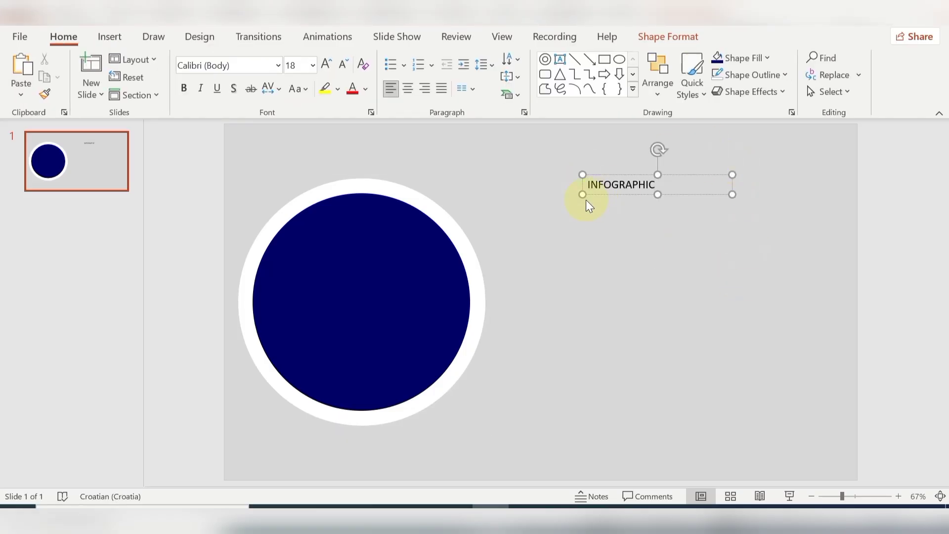
pyautogui.moveTo(587, 184); pyautogui.dragTo(672, 184)
pyautogui.click(279, 64)
pyautogui.moveTo(393, 108); pyautogui.dragTo(393, 305)
pyautogui.click(326, 378)
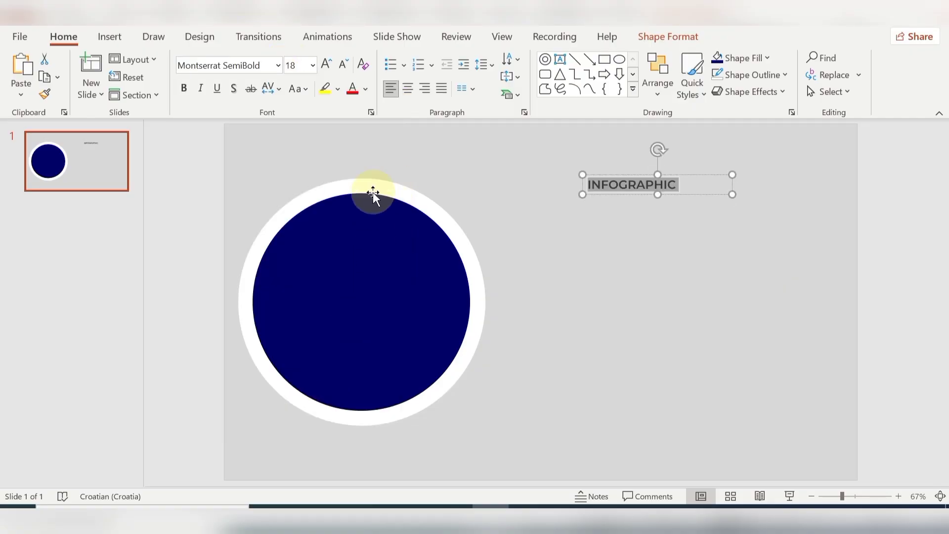
# - Make the INFOGRAPHIC heading white, 28 pt, and place it in the upper navy circle
pyautogui.click(367, 87)
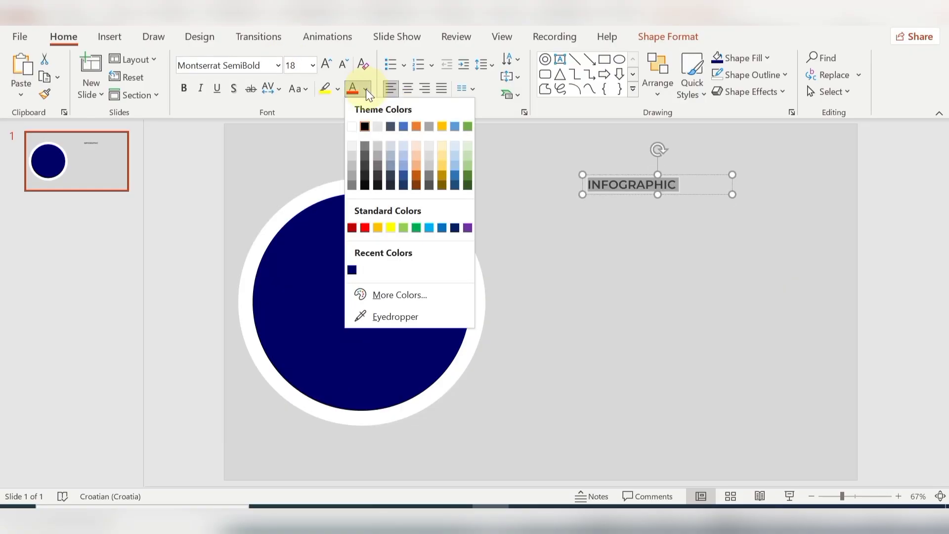
pyautogui.click(348, 148)
pyautogui.click(325, 64)
pyautogui.click(325, 63)
pyautogui.moveTo(696, 179); pyautogui.dragTo(402, 255)
pyautogui.moveTo(306, 267); pyautogui.dragTo(380, 249)
pyautogui.click(327, 64)
pyautogui.click(387, 255)
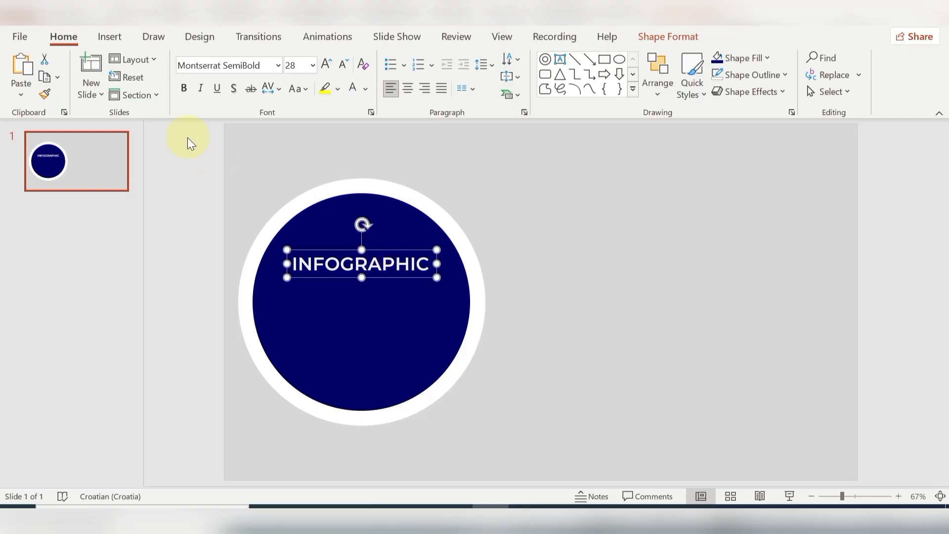
# - Paste the copied Lorem ipsum text into a new text box
pyautogui.click(109, 36)
pyautogui.click(633, 75)
pyautogui.moveTo(565, 215); pyautogui.dragTo(743, 328)
pyautogui.hotkey('ctrl', 'v')
pyautogui.hotkey('ctrl', 'a')
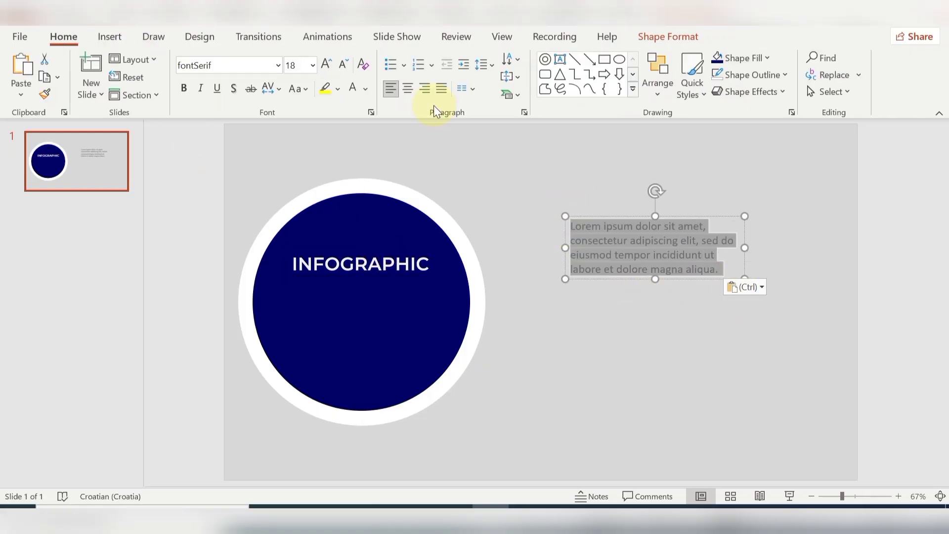
# - Format the paragraph as centred white Montserrat text
pyautogui.click(278, 65)
pyautogui.moveTo(396, 185); pyautogui.dragTo(401, 306)
pyautogui.click(312, 346)
pyautogui.click(703, 289)
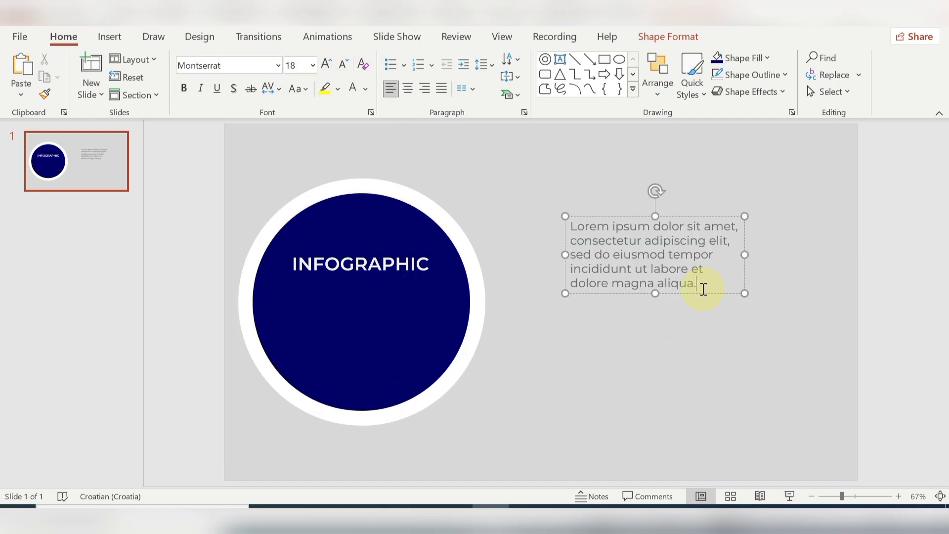
pyautogui.moveTo(707, 285); pyautogui.dragTo(569, 225)
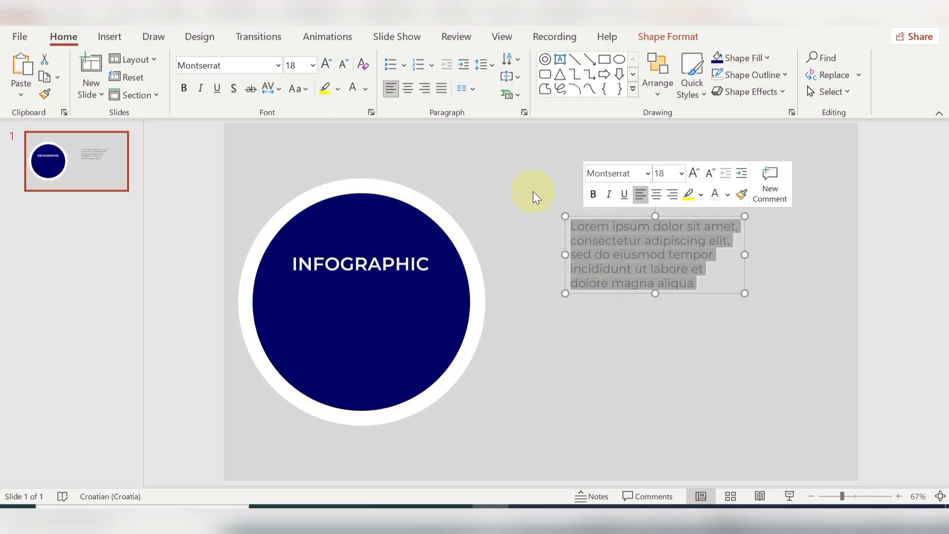
pyautogui.click(408, 89)
pyautogui.click(366, 89)
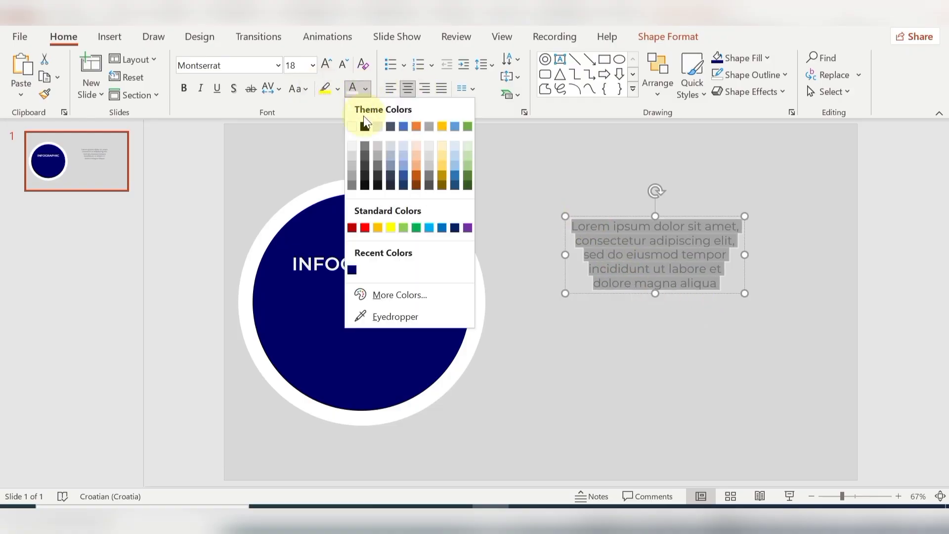
pyautogui.click(354, 146)
# - Place the paragraph box beneath the INFOGRAPHIC heading inside the circle, viewing at 60%
pyautogui.moveTo(688, 219)
pyautogui.mouseDown()
pyautogui.moveTo(439, 275)
pyautogui.moveTo(396, 267)
pyautogui.mouseUp()
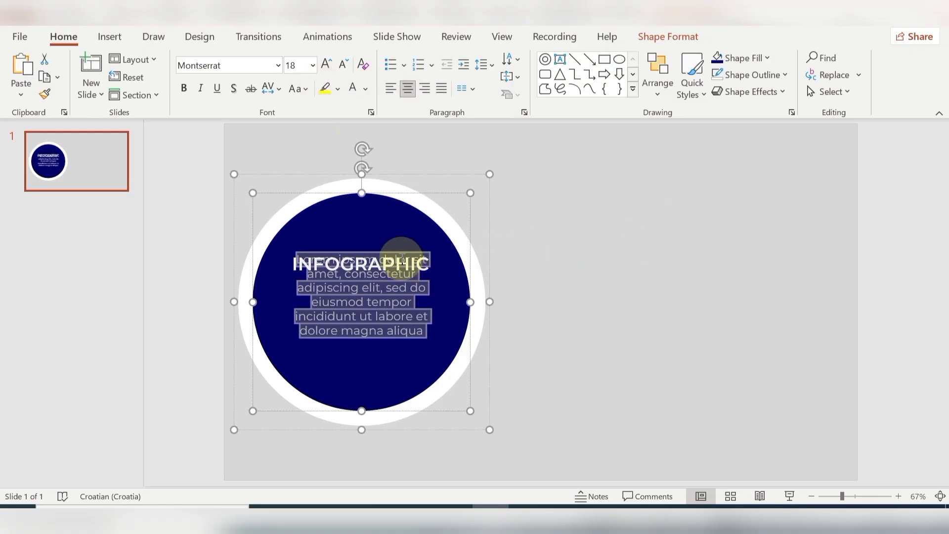
pyautogui.hotkey('ctrl', 'z')
pyautogui.click(654, 222)
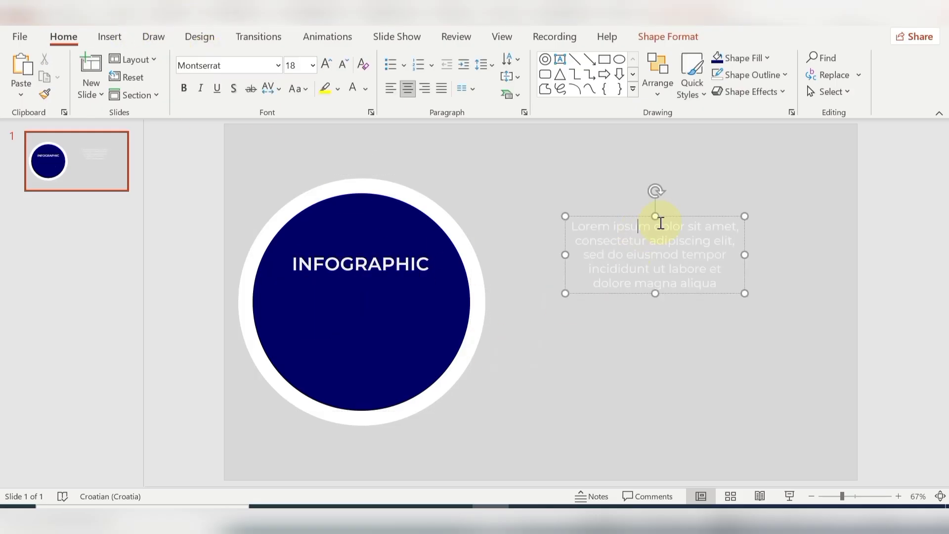
pyautogui.moveTo(670, 218); pyautogui.dragTo(381, 275)
pyautogui.click(581, 265)
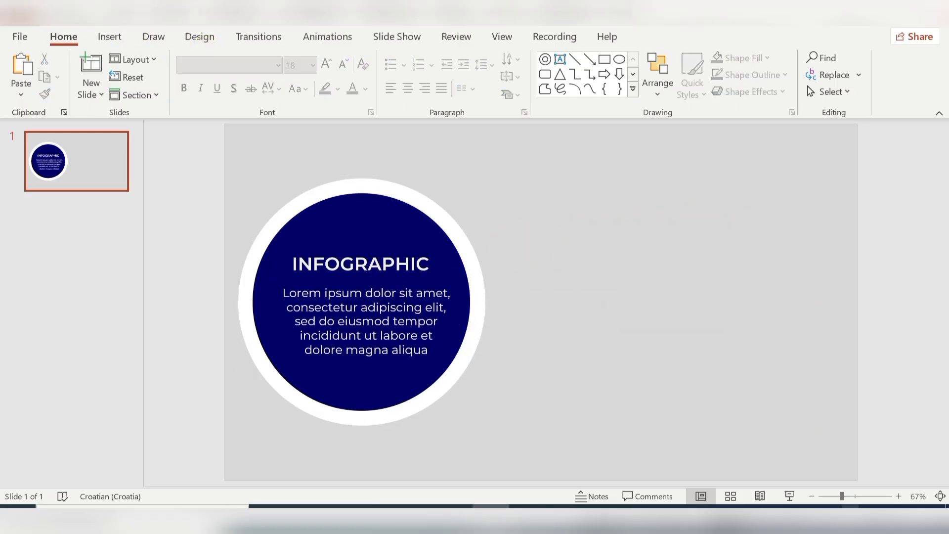
pyautogui.click(811, 495)
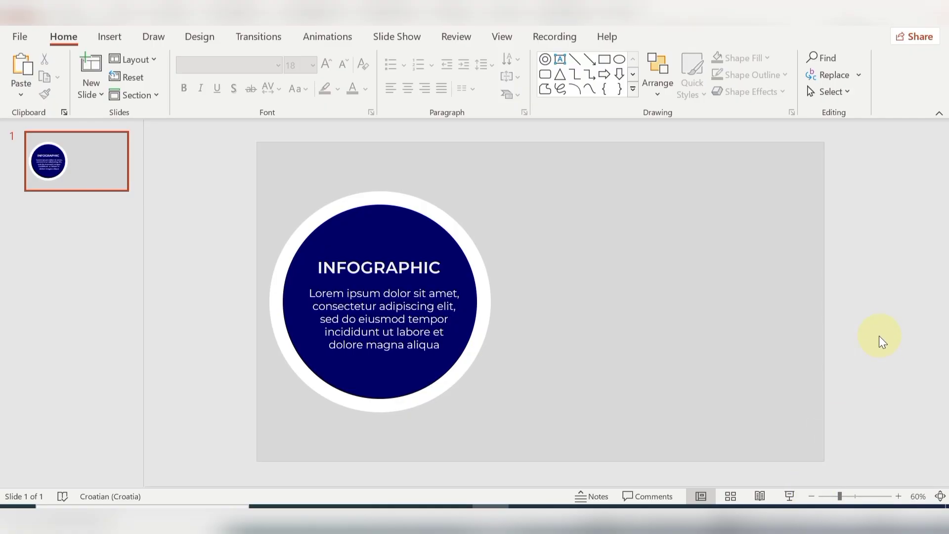
# - Draw a long outline-free rounded bar right of the circle and send it behind the circle
pyautogui.click(109, 36)
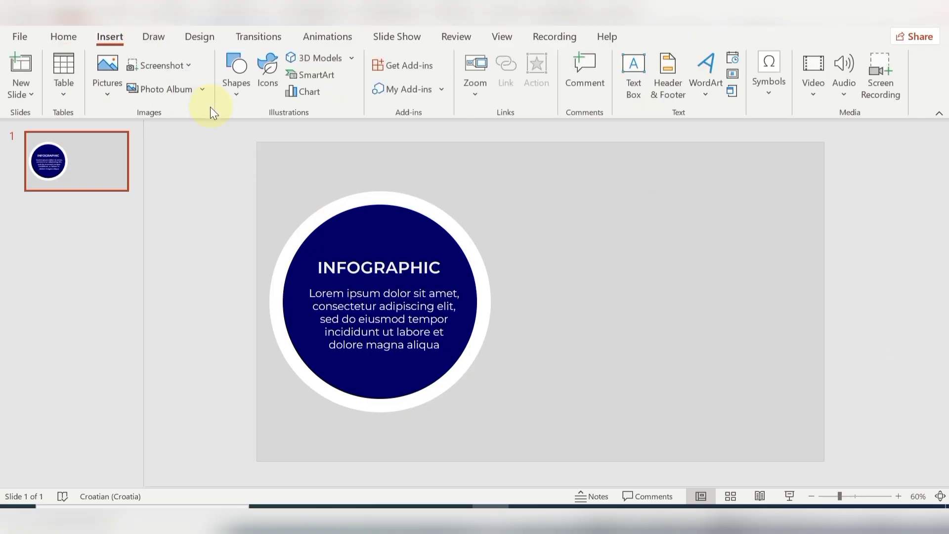
pyautogui.click(232, 86)
pyautogui.click(317, 135)
pyautogui.moveTo(434, 192); pyautogui.dragTo(763, 230)
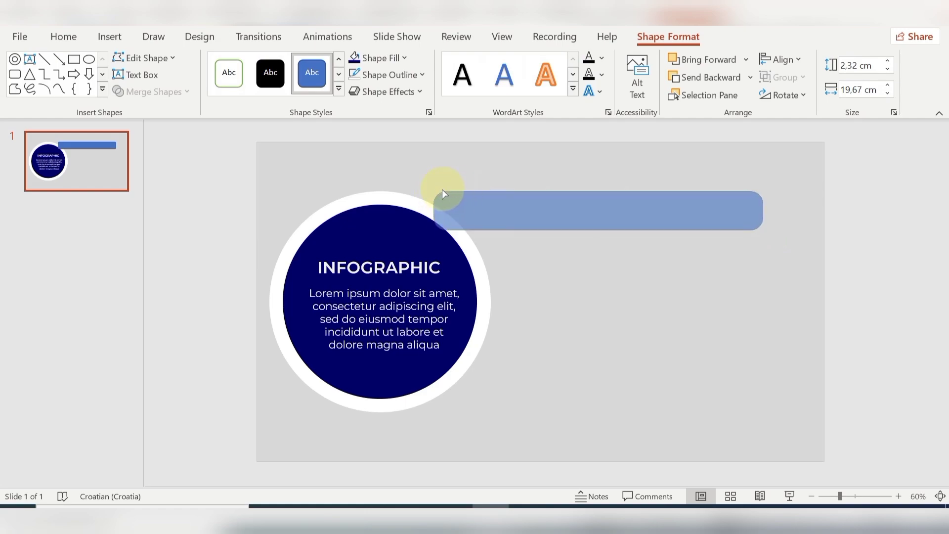
pyautogui.click(395, 74)
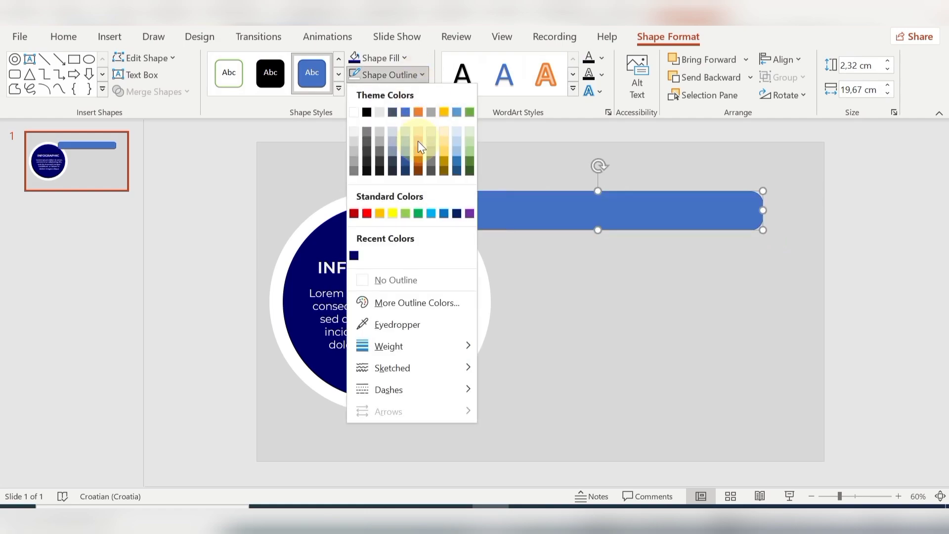
pyautogui.click(408, 281)
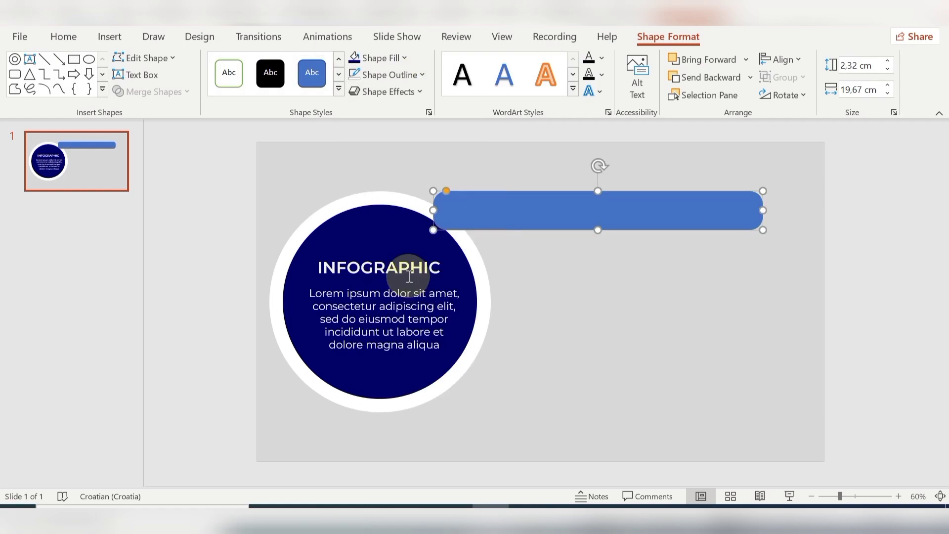
pyautogui.moveTo(523, 207); pyautogui.dragTo(490, 213)
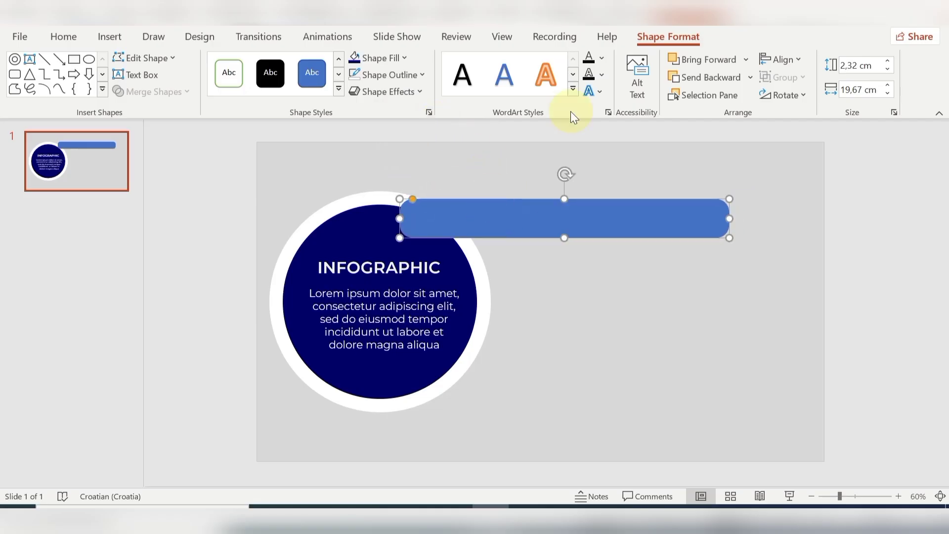
pyautogui.click(706, 79)
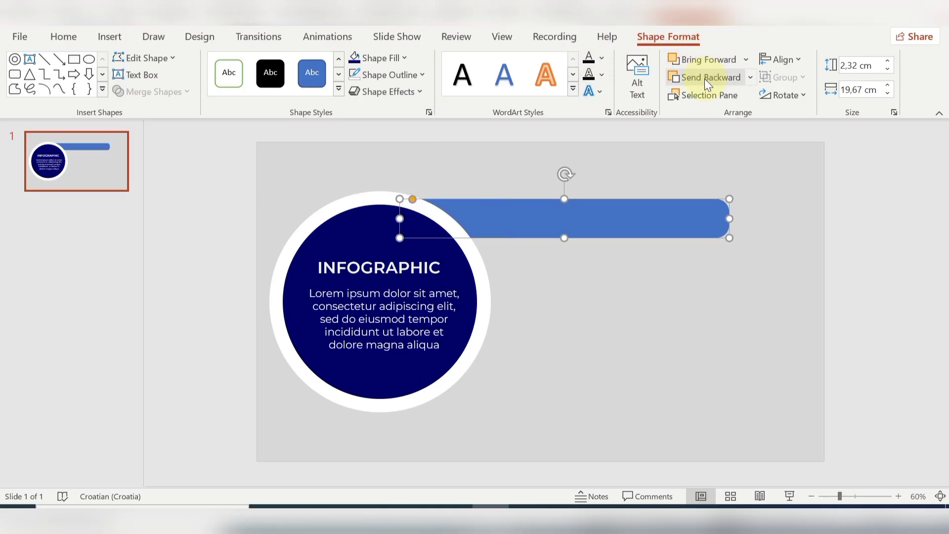
# - Fill the bar with a standard navy blue from the shape formatting pane
pyautogui.rightClick(586, 218)
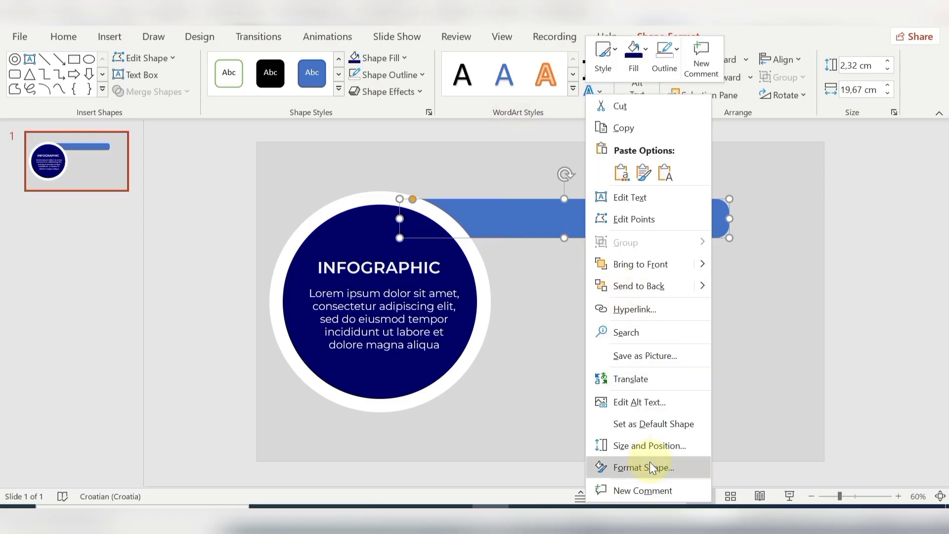
pyautogui.click(651, 467)
pyautogui.click(914, 356)
pyautogui.click(862, 322)
pyautogui.click(418, 142)
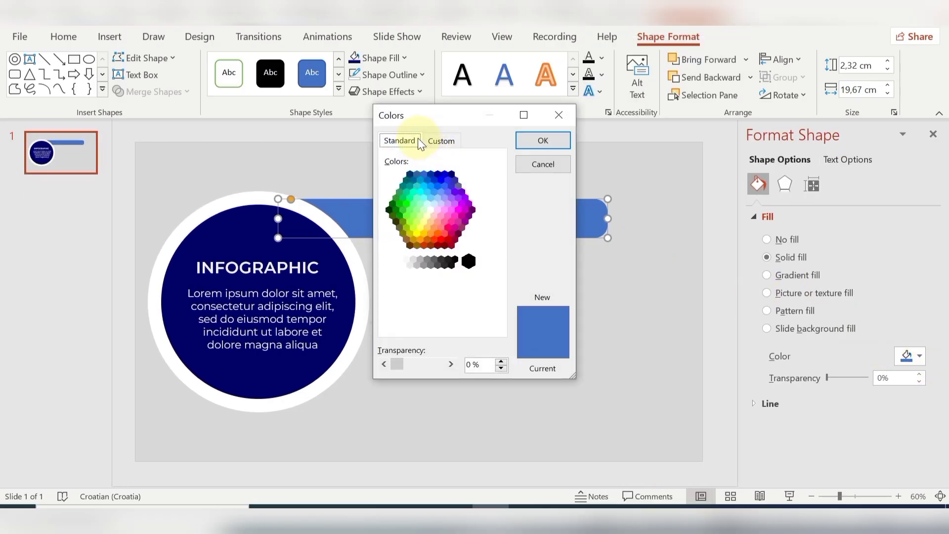
pyautogui.click(436, 173)
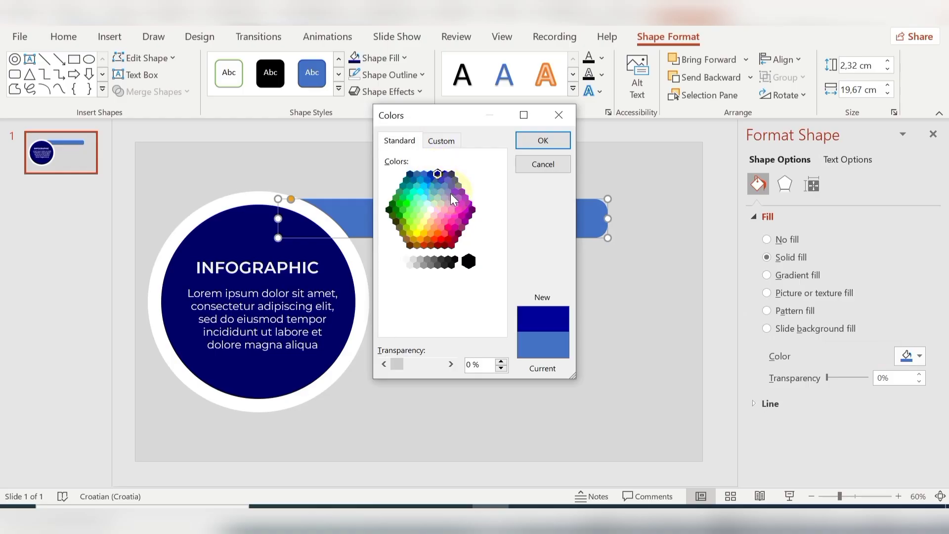
pyautogui.click(411, 174)
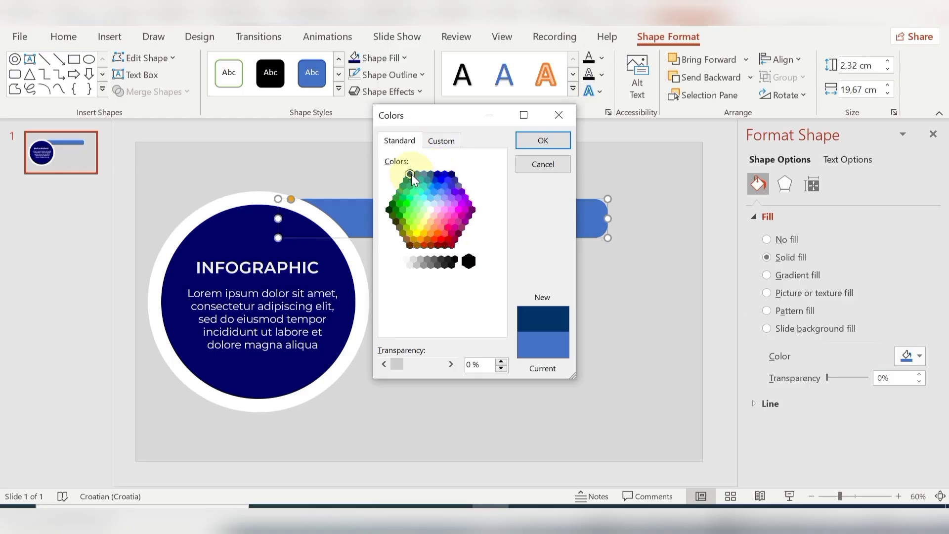
pyautogui.click(438, 173)
pyautogui.click(528, 141)
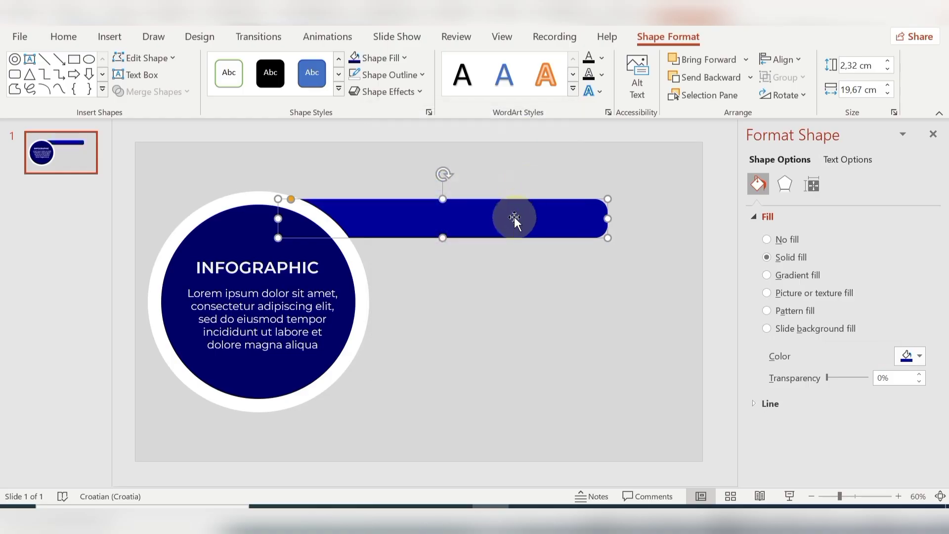
# - Change the bar's fill to a darker teal-blue standard shade
pyautogui.click(921, 356)
pyautogui.click(874, 326)
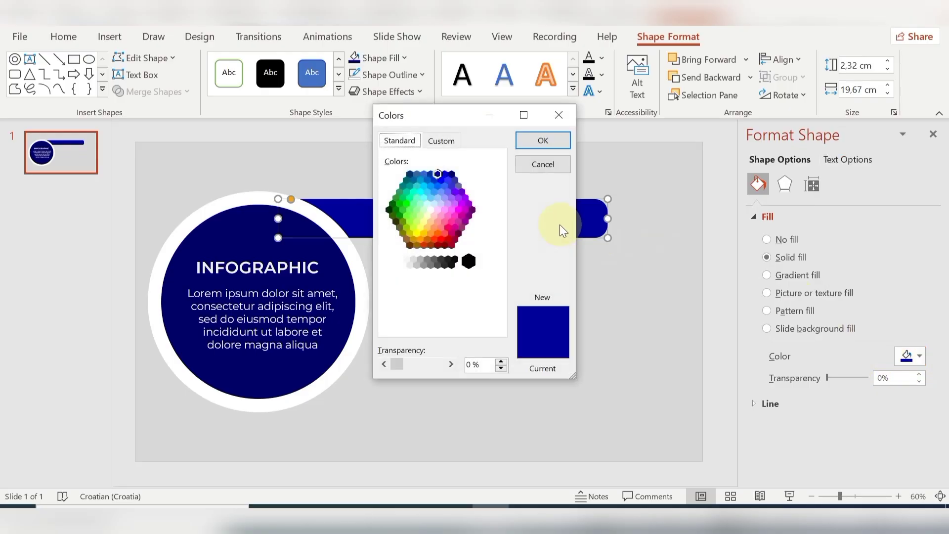
pyautogui.click(410, 174)
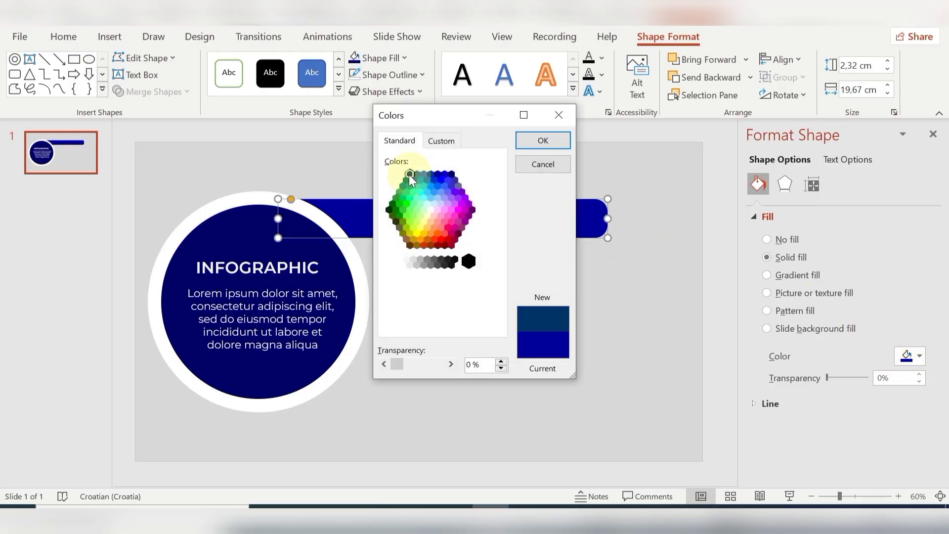
pyautogui.click(451, 173)
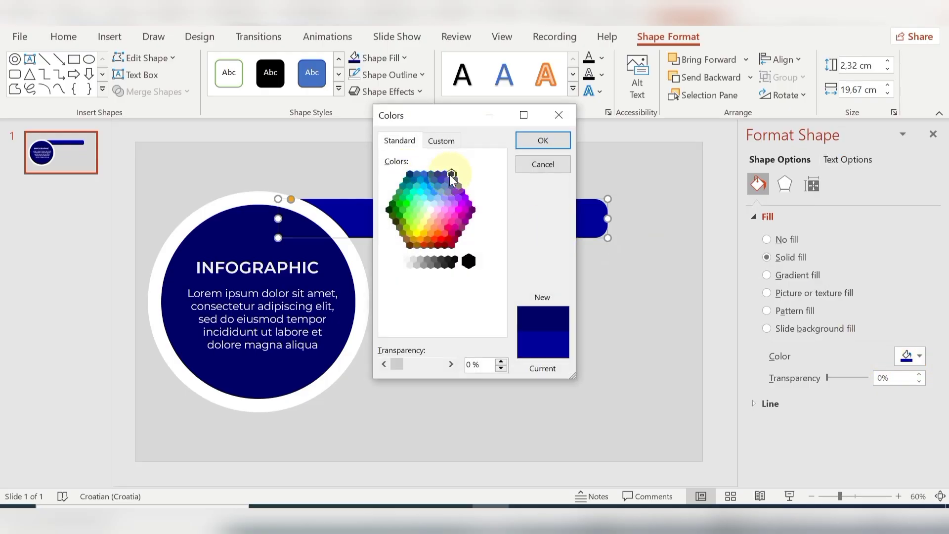
pyautogui.click(409, 174)
pyautogui.click(543, 143)
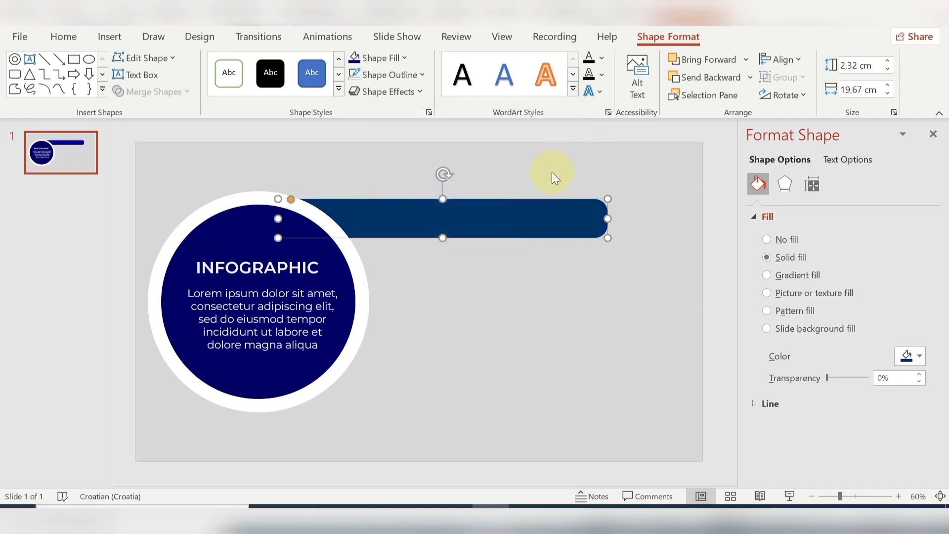
# - Duplicate the bar below the original and colour the copy royal blue
pyautogui.moveTo(542, 212); pyautogui.dragTo(520, 250)
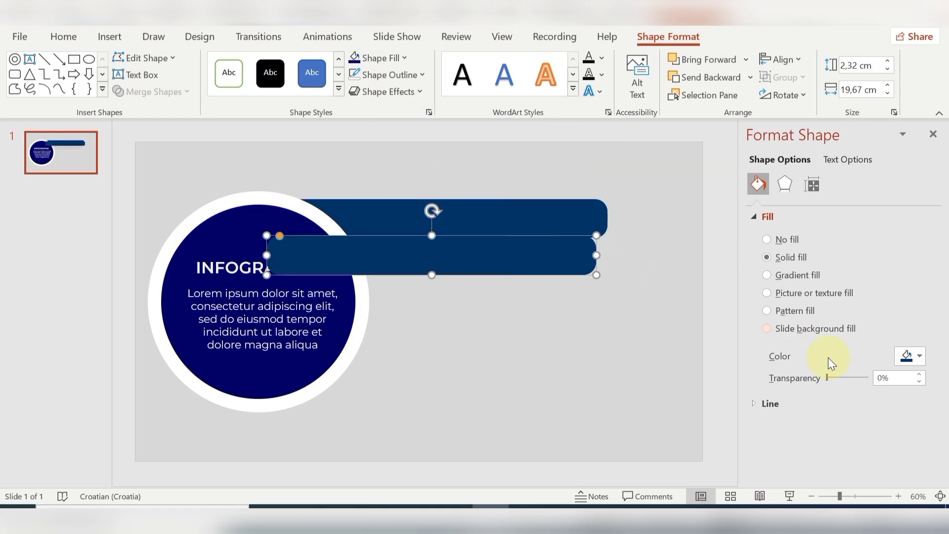
pyautogui.click(918, 360)
pyautogui.click(878, 321)
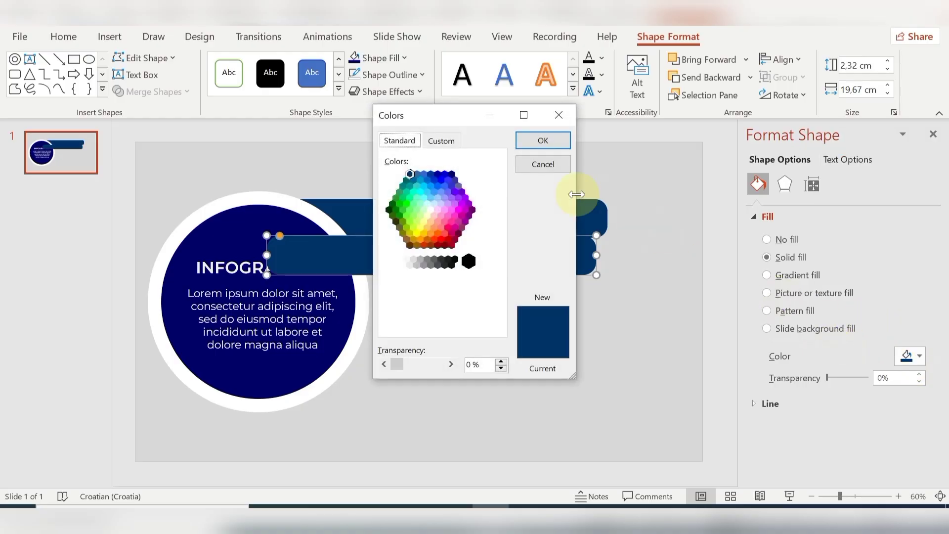
pyautogui.click(432, 173)
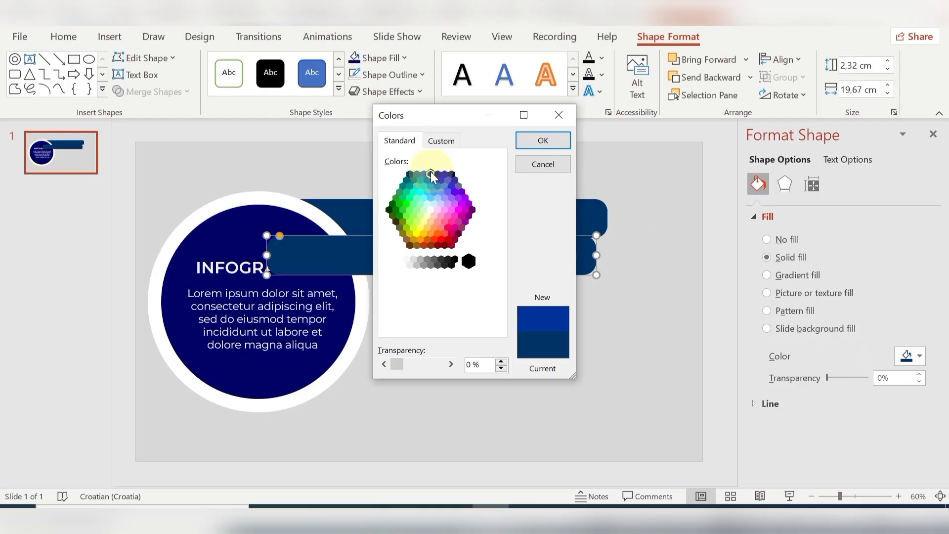
pyautogui.click(425, 174)
pyautogui.click(427, 178)
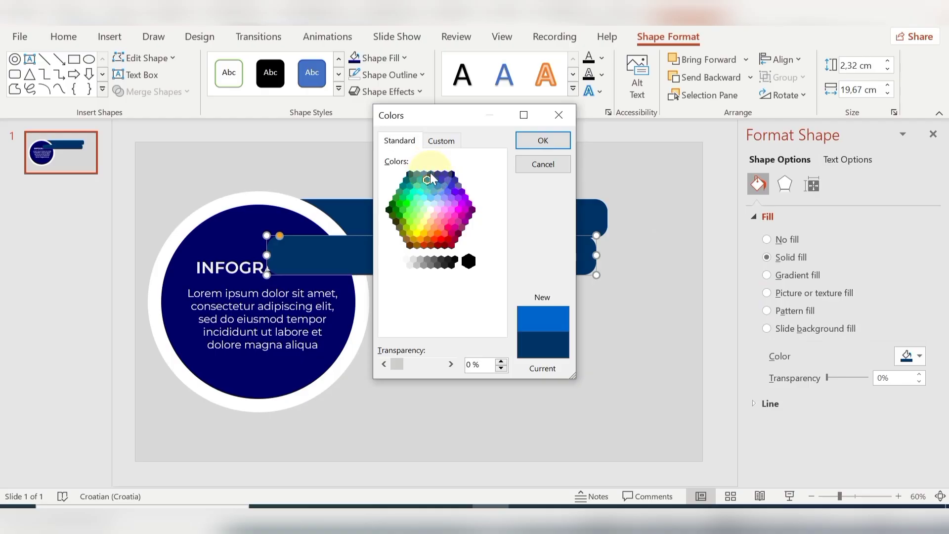
pyautogui.click(431, 174)
pyautogui.click(525, 148)
# - Add a third bar beneath the royal blue one, filled bright blue and aligned
pyautogui.moveTo(487, 247); pyautogui.dragTo(483, 280)
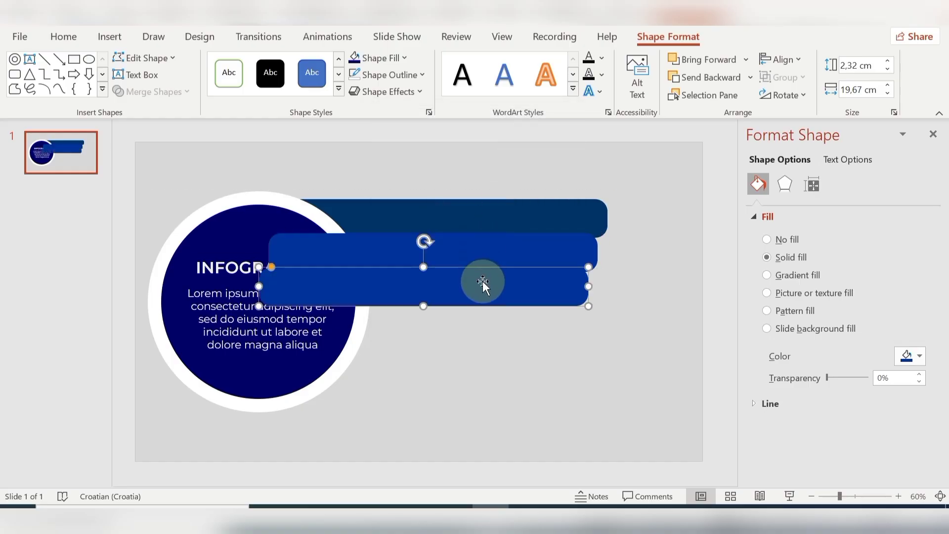
pyautogui.click(920, 356)
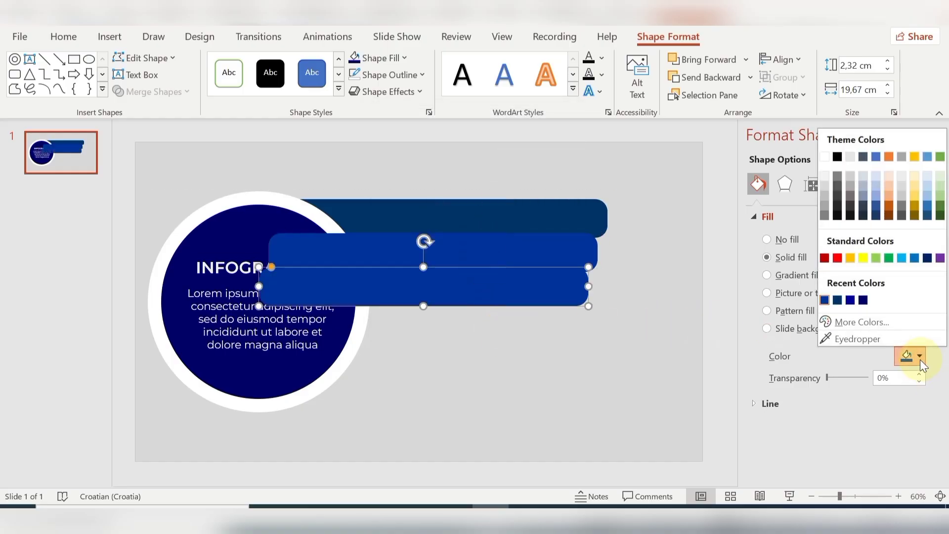
pyautogui.click(862, 324)
pyautogui.click(438, 187)
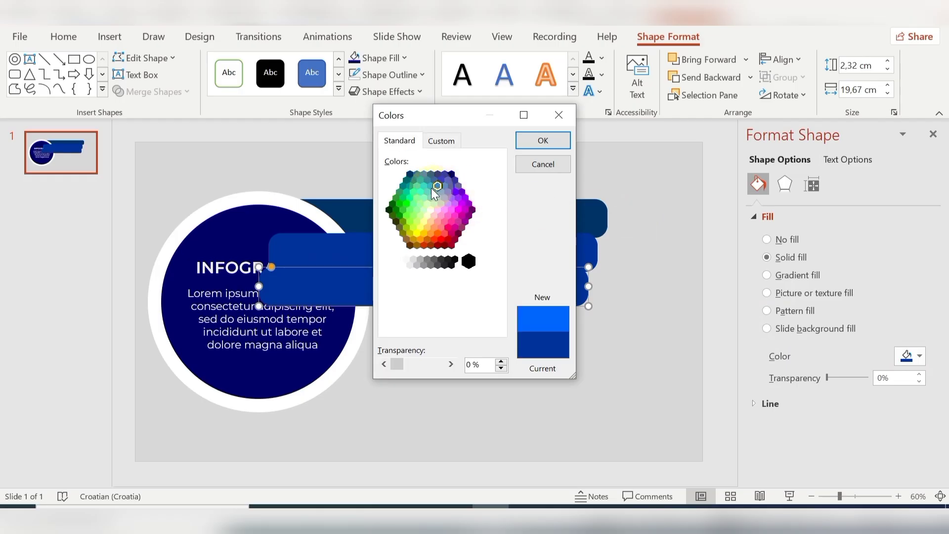
pyautogui.click(430, 187)
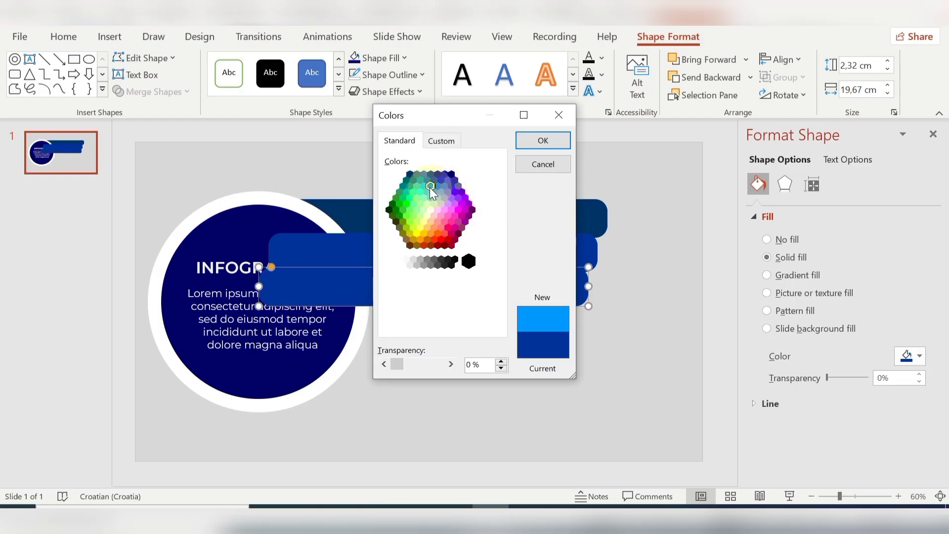
pyautogui.click(425, 186)
pyautogui.click(421, 181)
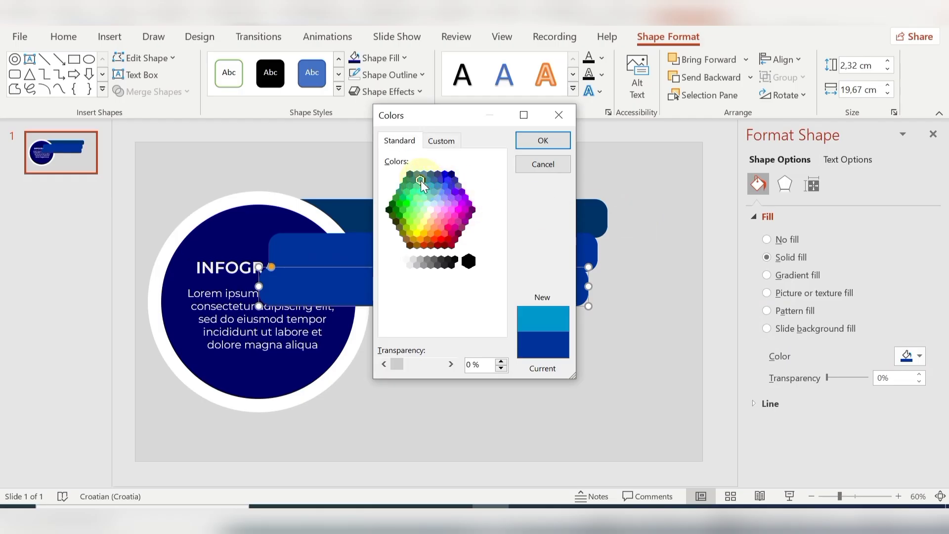
pyautogui.click(445, 180)
pyautogui.click(440, 179)
pyautogui.click(436, 186)
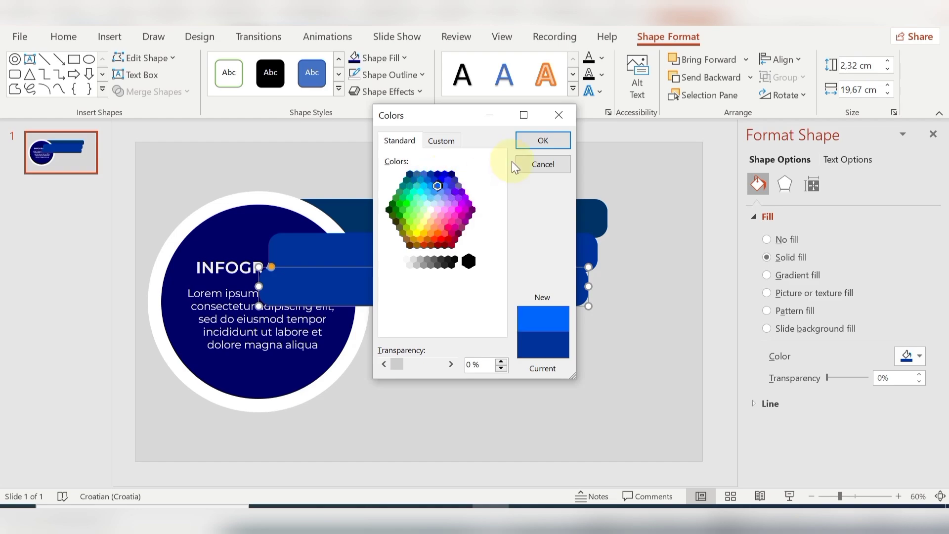
pyautogui.click(538, 141)
pyautogui.moveTo(481, 282); pyautogui.dragTo(494, 281)
# - Copy the dark bar to the bottom and a royal blue bar into the fourth position
pyautogui.click(496, 216)
pyautogui.moveTo(496, 216); pyautogui.dragTo(495, 380)
pyautogui.click(483, 254)
pyautogui.moveTo(483, 254); pyautogui.dragTo(495, 342)
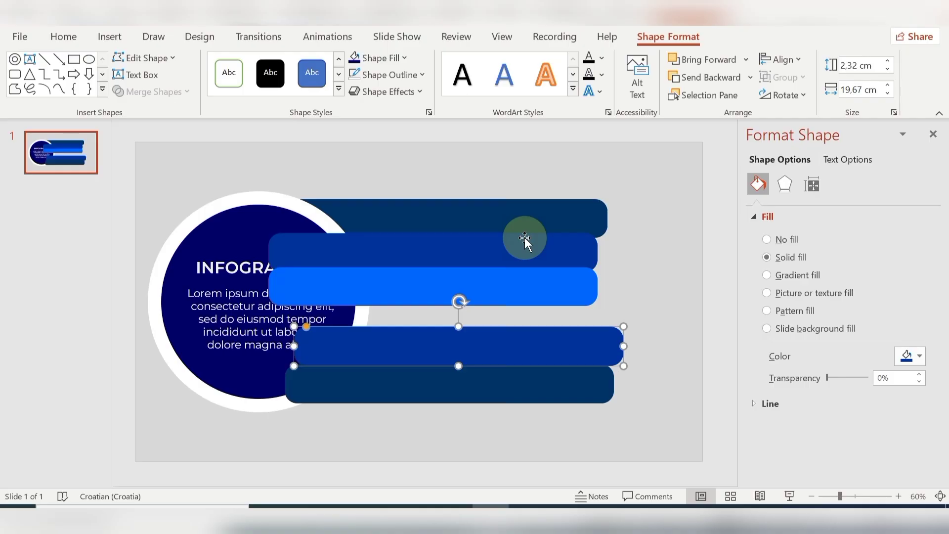
# - Send the second, third, fourth and bottom bars backward behind the circle
pyautogui.moveTo(523, 240); pyautogui.dragTo(528, 290)
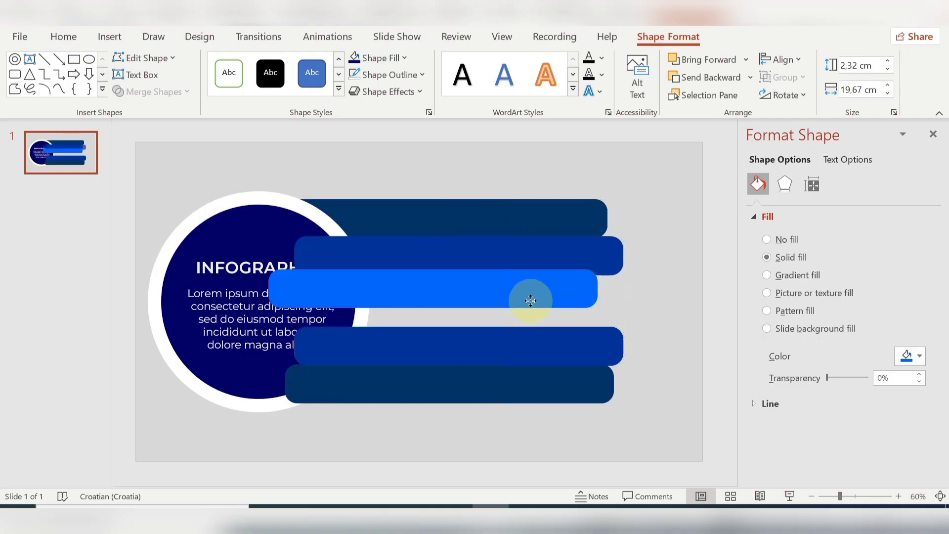
pyautogui.click(536, 271)
pyautogui.click(716, 74)
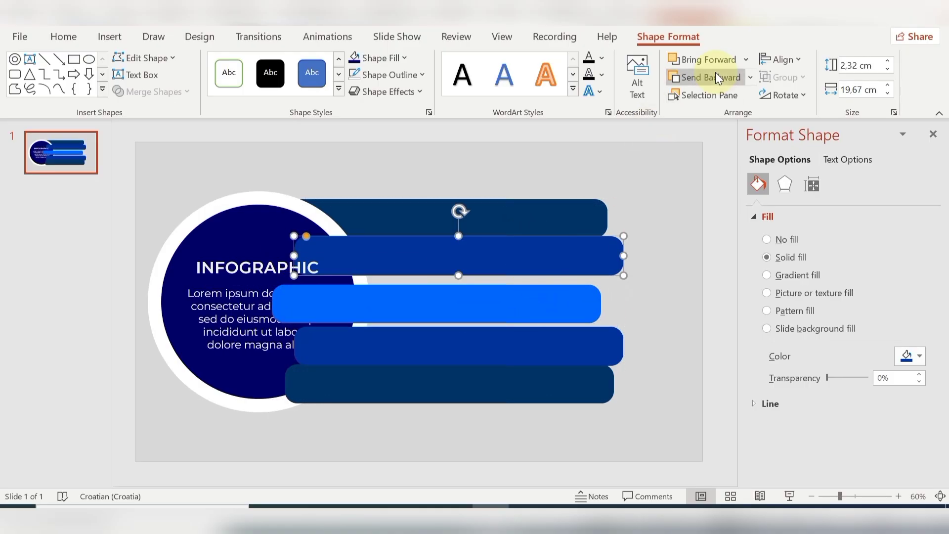
pyautogui.click(716, 74)
pyautogui.click(493, 307)
pyautogui.click(711, 77)
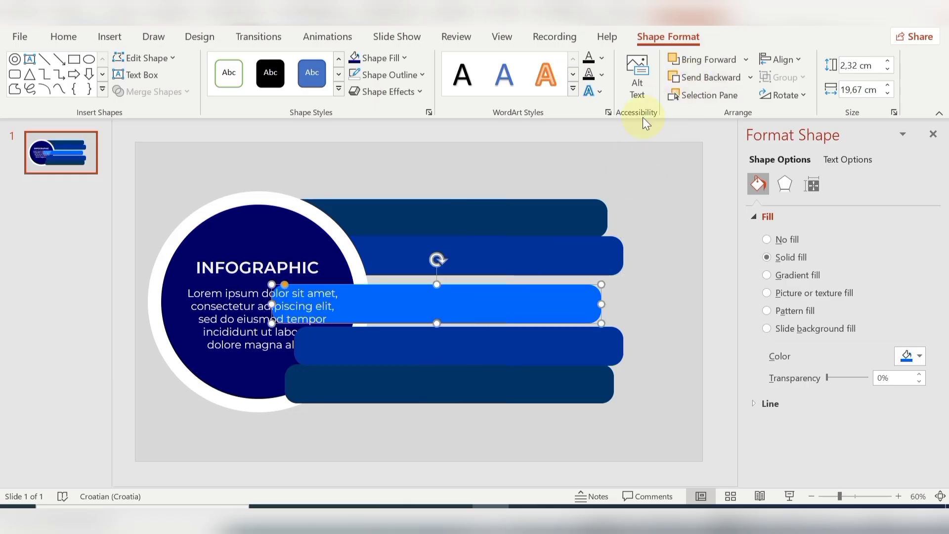
pyautogui.click(701, 78)
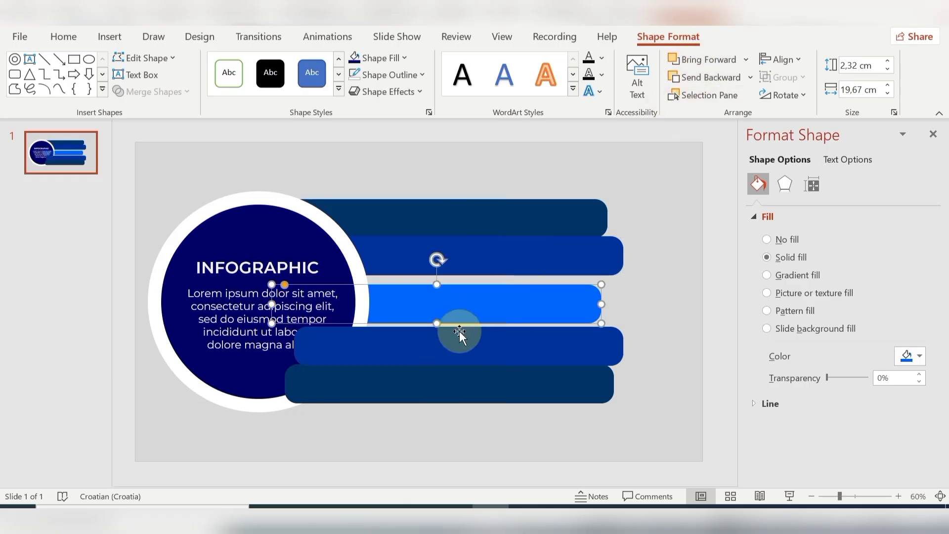
pyautogui.click(699, 79)
pyautogui.click(502, 388)
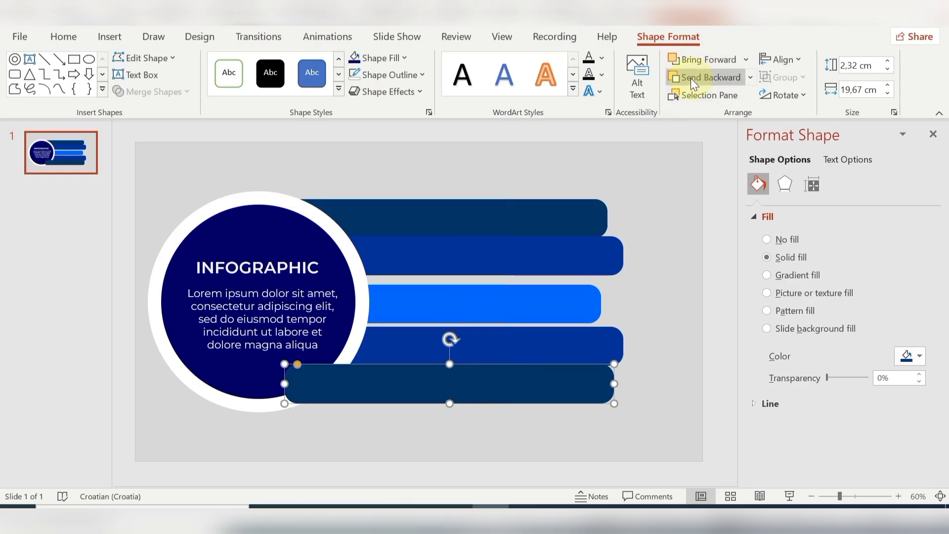
pyautogui.click(690, 78)
# - Shift the lower bars left so their ends step down like a staircase
pyautogui.click(537, 258)
pyautogui.moveTo(537, 259); pyautogui.dragTo(508, 255)
pyautogui.moveTo(509, 303); pyautogui.dragTo(473, 285)
pyautogui.moveTo(519, 339); pyautogui.dragTo(449, 322)
pyautogui.moveTo(465, 381); pyautogui.dragTo(437, 377)
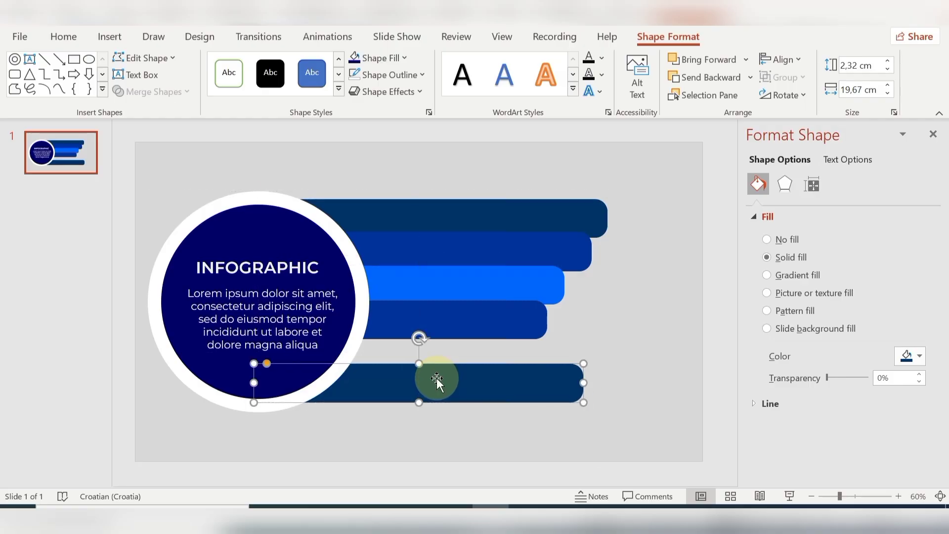
# - Select all five bars and move them down together to even their spacing
pyautogui.keyDown('shift'); pyautogui.click(459, 328); pyautogui.keyUp('shift')
pyautogui.keyDown('shift'); pyautogui.click(458, 286); pyautogui.keyUp('shift')
pyautogui.keyDown('shift'); pyautogui.click(471, 253); pyautogui.keyUp('shift')
pyautogui.keyDown('shift'); pyautogui.click(470, 212); pyautogui.keyUp('shift')
pyautogui.moveTo(442, 239); pyautogui.dragTo(483, 264)
pyautogui.press('Escape')
# - Shorten and shift the bottom bar left, and shift the fourth bar left
pyautogui.click(533, 374)
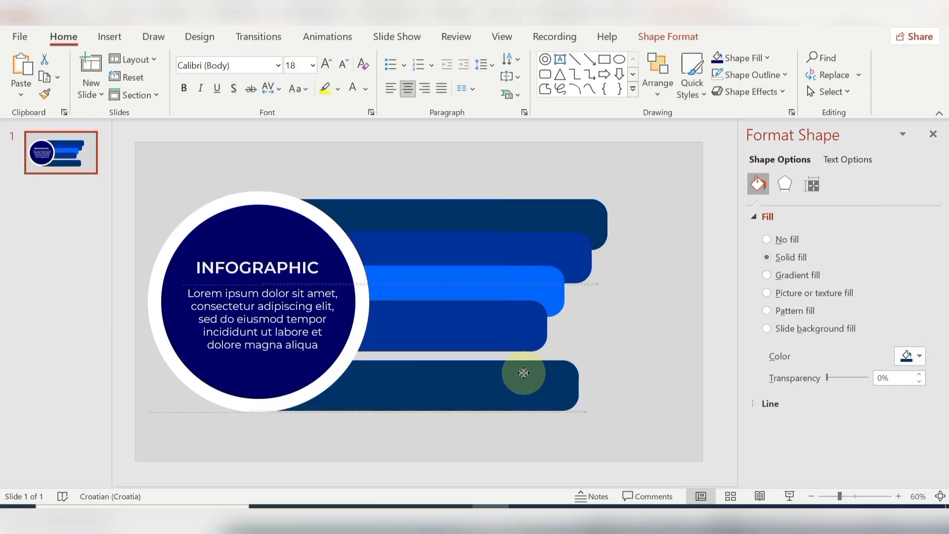
pyautogui.moveTo(484, 338); pyautogui.dragTo(488, 344)
pyautogui.moveTo(503, 384); pyautogui.dragTo(449, 381)
pyautogui.moveTo(191, 383); pyautogui.dragTo(258, 387)
pyautogui.moveTo(418, 396); pyautogui.dragTo(388, 388)
pyautogui.click(458, 343)
pyautogui.moveTo(458, 343); pyautogui.dragTo(437, 341)
# - Adjust the right ends of bars one to five into a descending staircase
pyautogui.click(470, 278)
pyautogui.moveTo(565, 216); pyautogui.dragTo(642, 221)
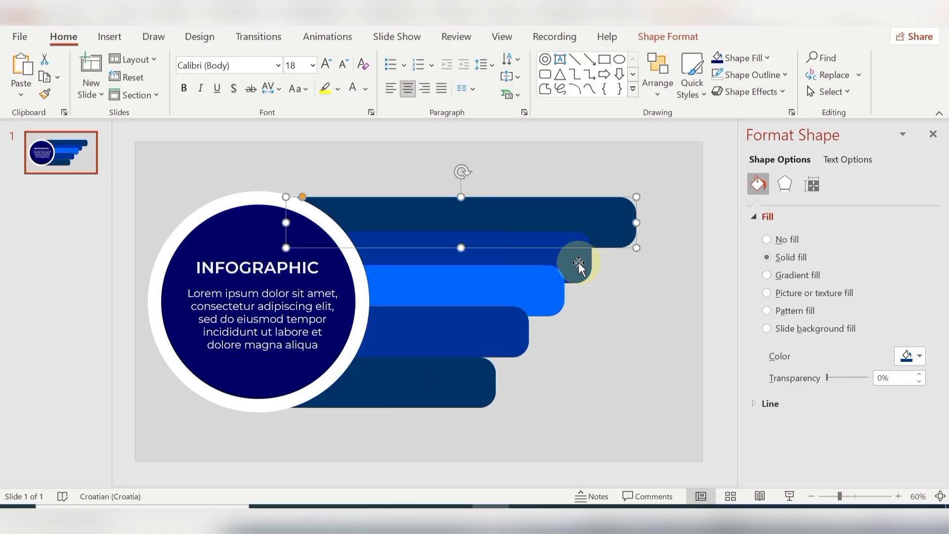
pyautogui.click(577, 262)
pyautogui.moveTo(594, 262); pyautogui.dragTo(611, 262)
pyautogui.moveTo(562, 296); pyautogui.dragTo(574, 292)
pyautogui.click(533, 333)
pyautogui.moveTo(533, 333); pyautogui.dragTo(545, 333)
pyautogui.click(494, 383)
pyautogui.moveTo(495, 383)
pyautogui.mouseDown()
pyautogui.moveTo(516, 382)
pyautogui.moveTo(489, 389)
pyautogui.mouseUp()
pyautogui.click(597, 368)
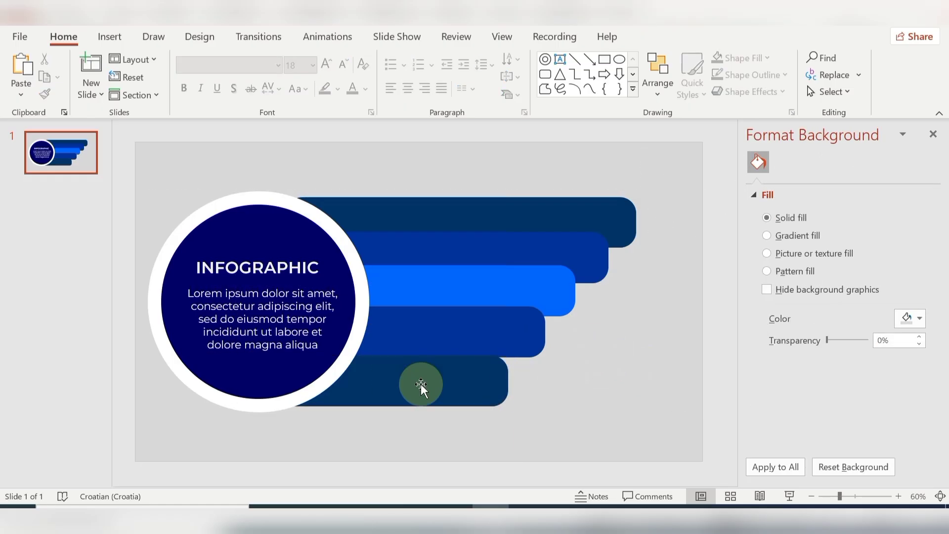
# - Give the white-ringed circle a Perspective preset shadow at 92% transparency
pyautogui.click(249, 408)
pyautogui.click(786, 187)
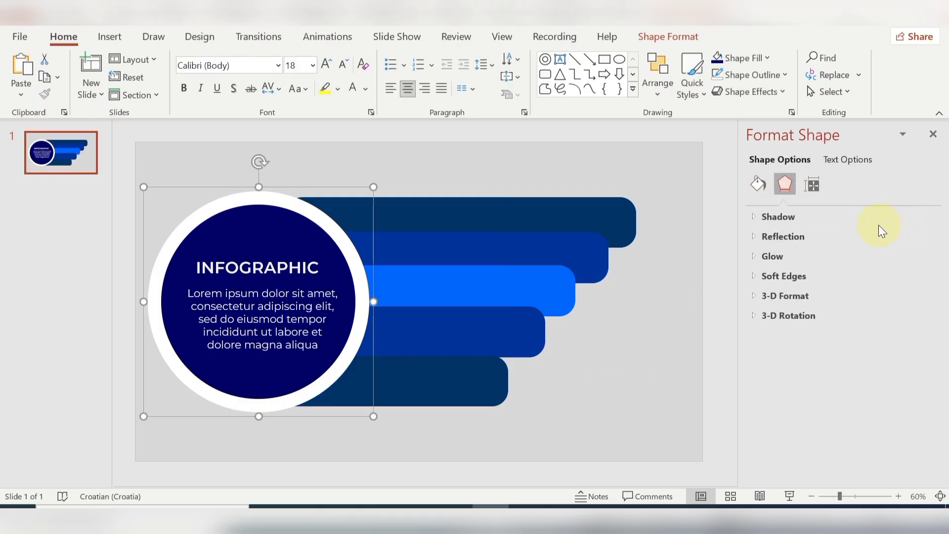
pyautogui.click(884, 217)
pyautogui.click(912, 237)
pyautogui.moveTo(944, 284); pyautogui.dragTo(947, 395)
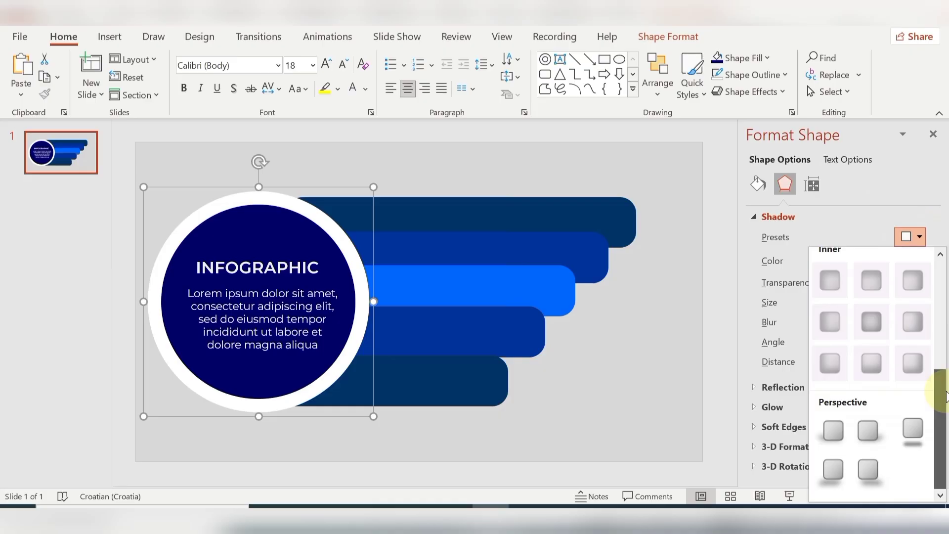
pyautogui.click(829, 468)
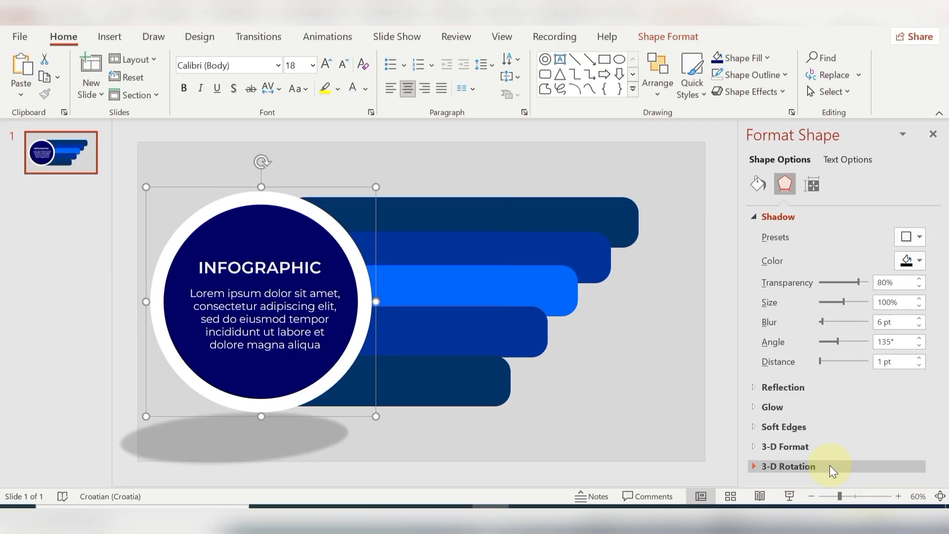
pyautogui.moveTo(859, 281); pyautogui.dragTo(837, 322)
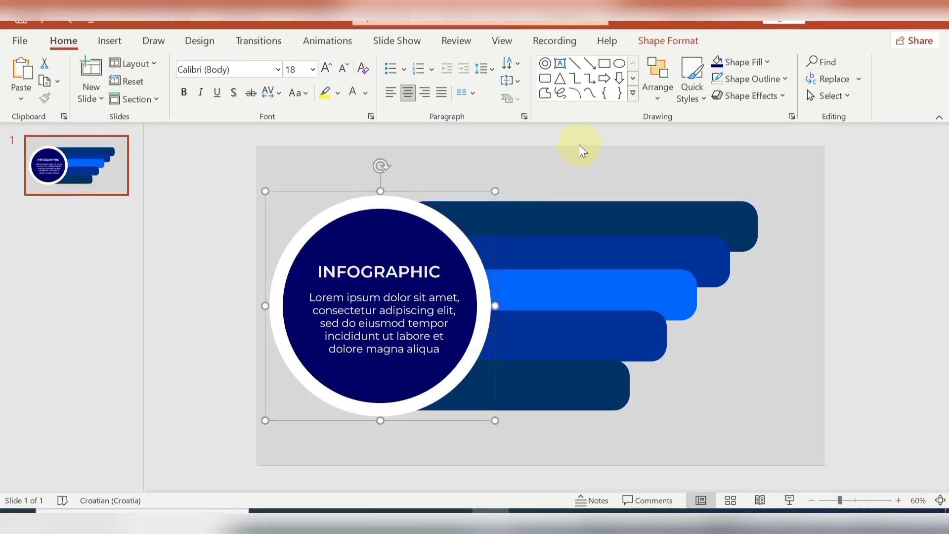
# - Switch the circle to an outer shadow with 22 pt blur and about 54% transparency
pyautogui.rightClick(437, 217)
pyautogui.click(529, 465)
pyautogui.click(785, 188)
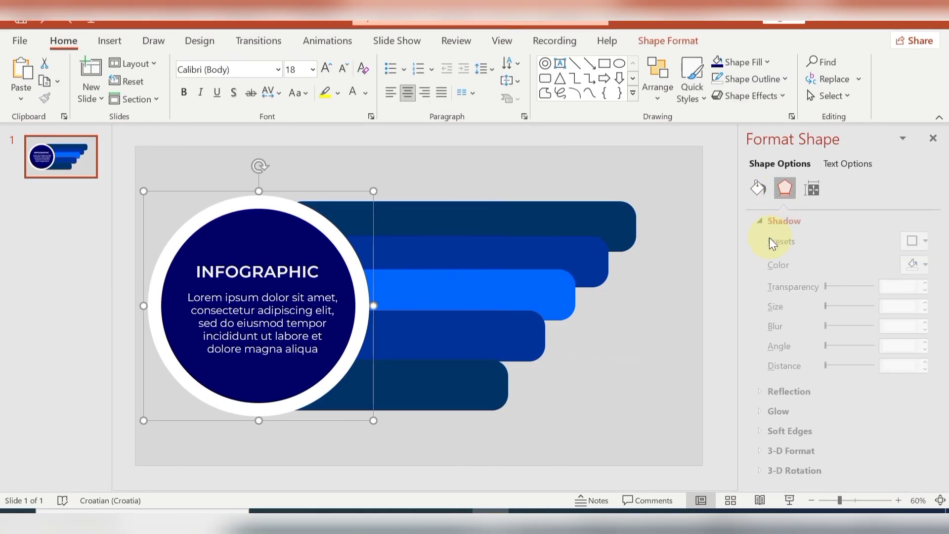
pyautogui.click(920, 240)
pyautogui.scroll(-1, 945, 326)
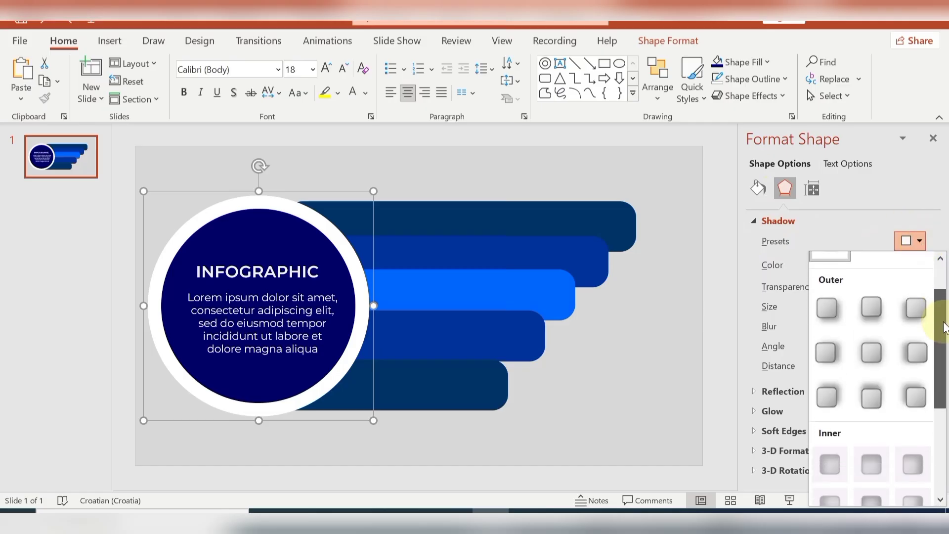
pyautogui.scroll(-4, 944, 327)
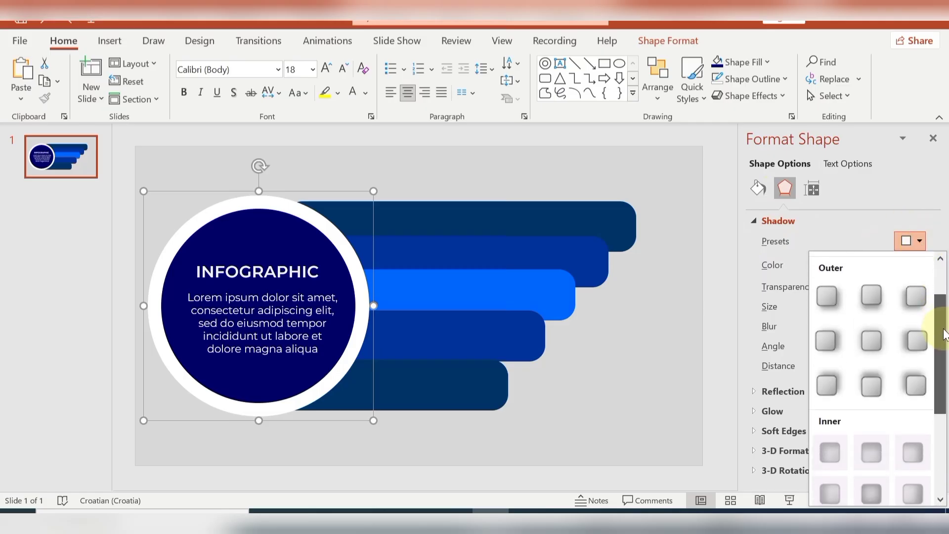
pyautogui.scroll(3, 935, 341)
pyautogui.click(917, 278)
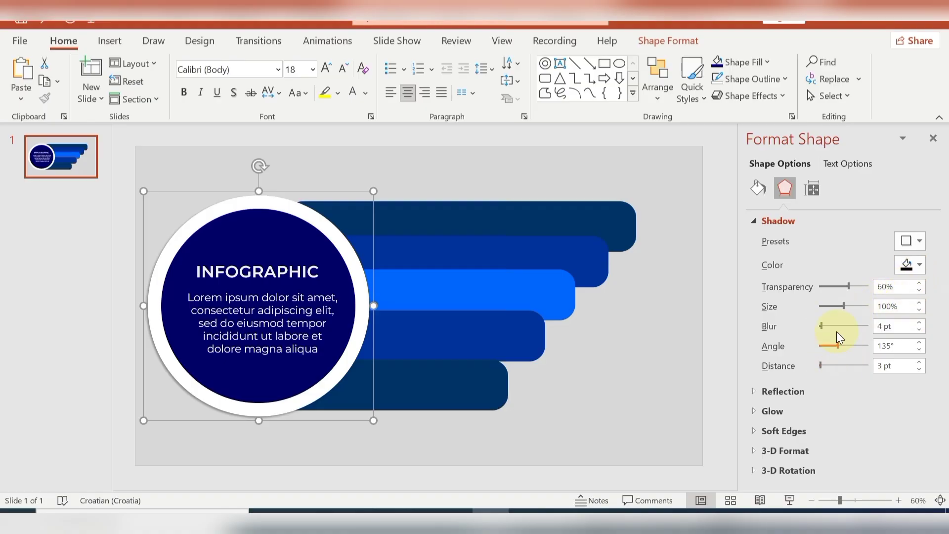
pyautogui.moveTo(823, 326); pyautogui.dragTo(832, 329)
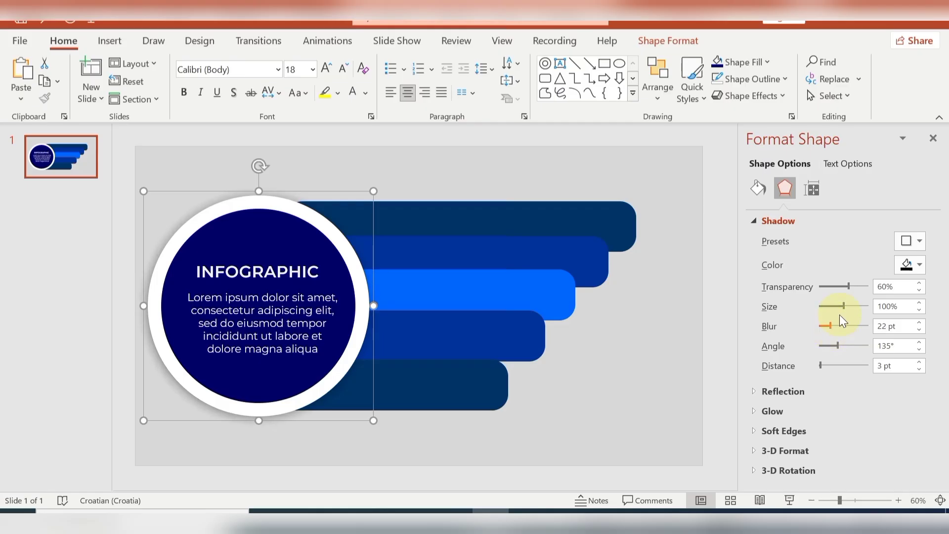
pyautogui.moveTo(848, 287); pyautogui.dragTo(837, 294)
pyautogui.click(930, 144)
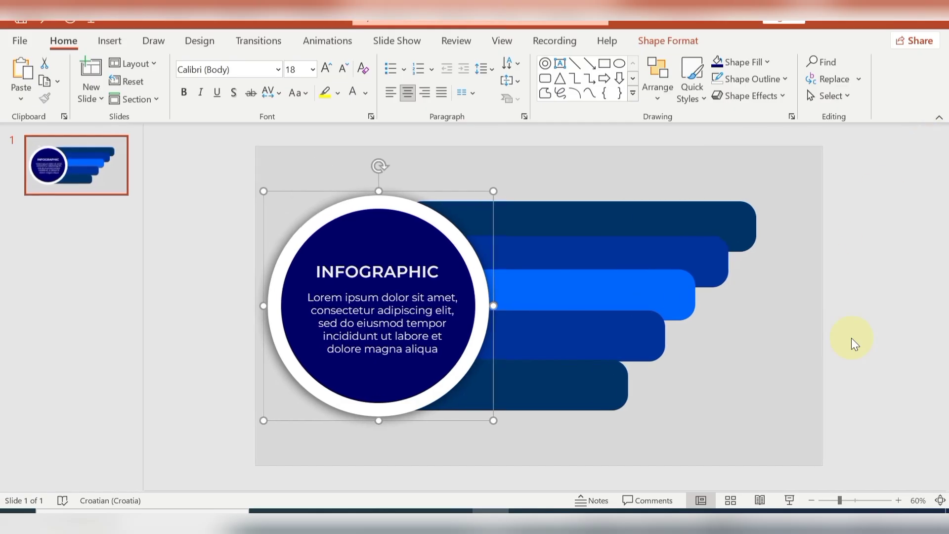
# - Select all the infographic shapes and shift them slightly right
pyautogui.click(865, 344)
pyautogui.moveTo(197, 169); pyautogui.dragTo(822, 450)
pyautogui.moveTo(670, 218); pyautogui.dragTo(684, 218)
pyautogui.click(851, 309)
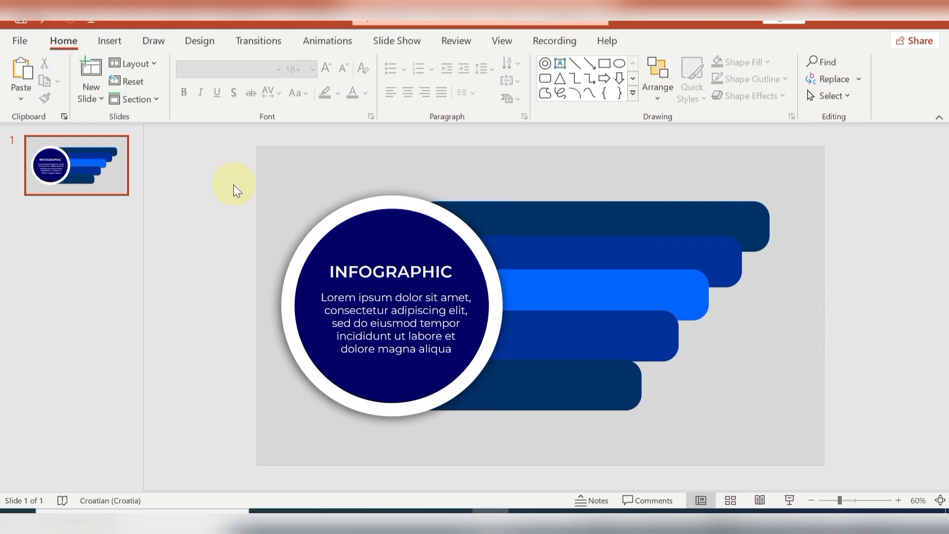
# - Draw a new circle with no outline, navy fill and 64% transparency
pyautogui.click(109, 42)
pyautogui.click(235, 94)
pyautogui.click(303, 138)
pyautogui.moveTo(294, 174); pyautogui.dragTo(409, 417)
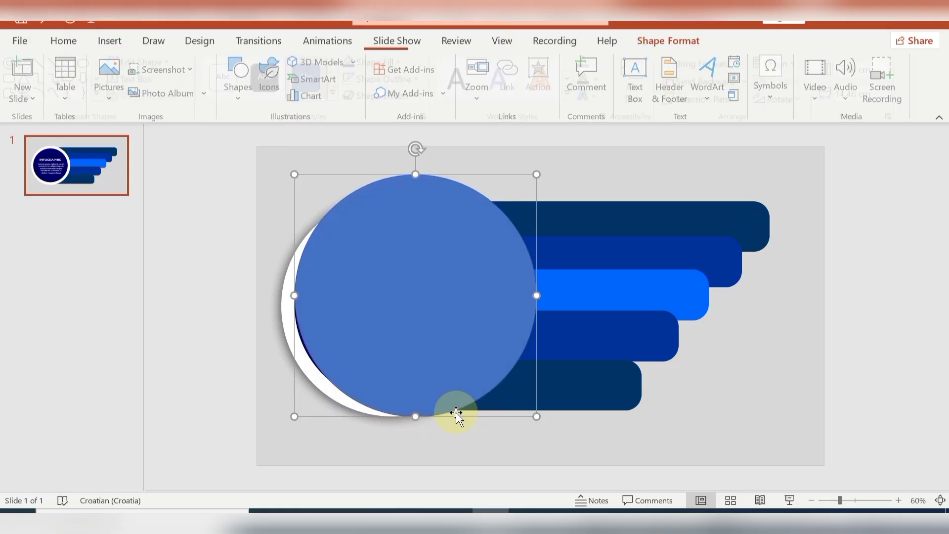
pyautogui.click(388, 79)
pyautogui.click(417, 283)
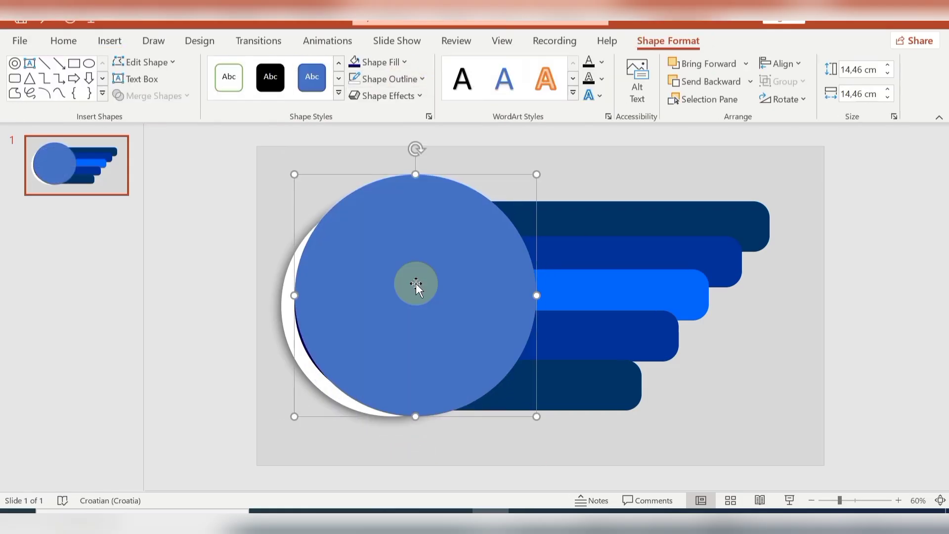
pyautogui.click(357, 67)
pyautogui.rightClick(442, 319)
pyautogui.click(500, 468)
pyautogui.moveTo(835, 379); pyautogui.dragTo(852, 392)
# - Enlarge the translucent circle to 17.39 cm and centre it over the INFOGRAPHIC circle
pyautogui.moveTo(396, 365); pyautogui.dragTo(432, 427)
pyautogui.moveTo(362, 429)
pyautogui.mouseDown()
pyautogui.moveTo(356, 402)
pyautogui.moveTo(357, 410)
pyautogui.mouseUp()
pyautogui.moveTo(428, 440); pyautogui.dragTo(448, 456)
pyautogui.moveTo(381, 439); pyautogui.dragTo(351, 426)
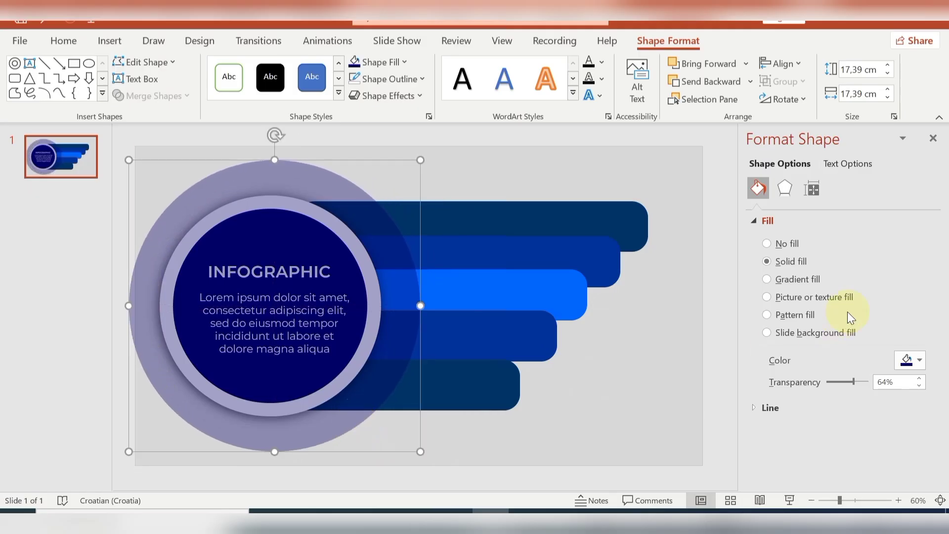
# - Subtract a rectangle from the translucent circle to remove its top
pyautogui.click(933, 139)
pyautogui.click(186, 165)
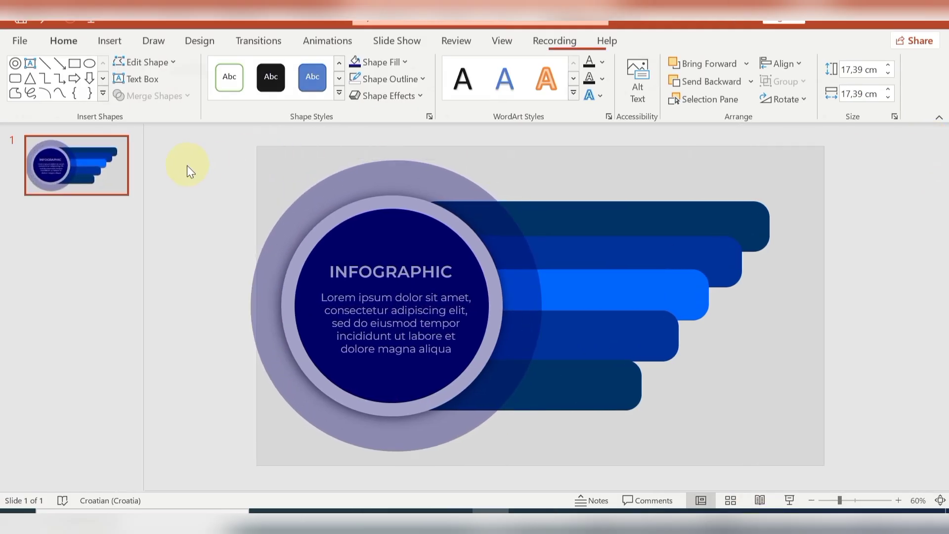
pyautogui.click(113, 42)
pyautogui.click(233, 97)
pyautogui.click(287, 137)
pyautogui.moveTo(224, 124); pyautogui.dragTo(525, 203)
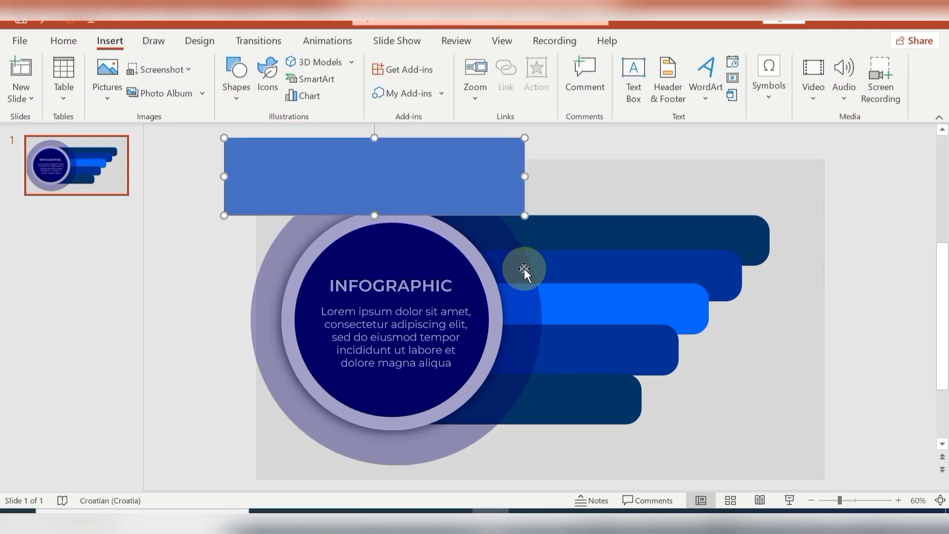
pyautogui.click(525, 326)
pyautogui.keyDown('shift'); pyautogui.click(266, 147); pyautogui.keyUp('shift')
pyautogui.click(156, 96)
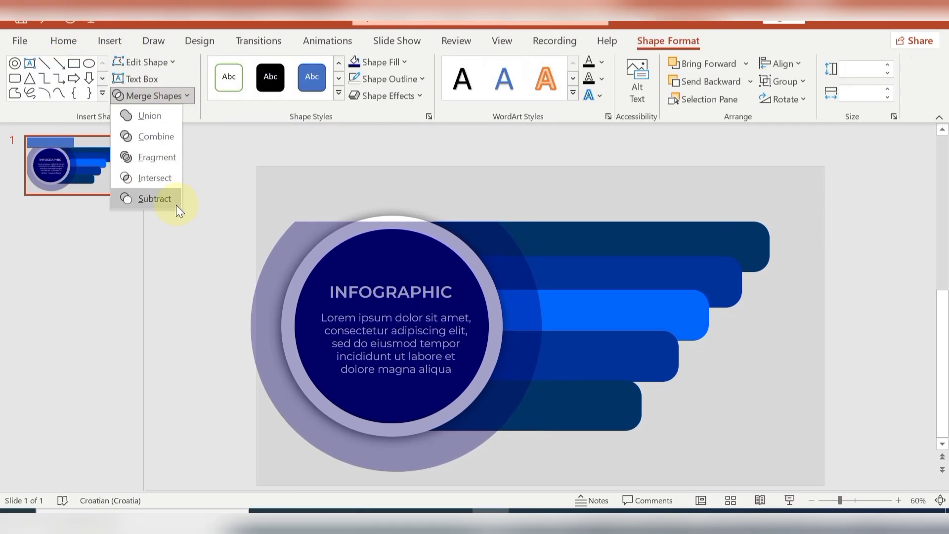
pyautogui.click(165, 198)
# - Subtract a second rectangle to cut away the circle's left half
pyautogui.click(109, 41)
pyautogui.click(236, 82)
pyautogui.click(298, 135)
pyautogui.moveTo(173, 175); pyautogui.dragTo(363, 466)
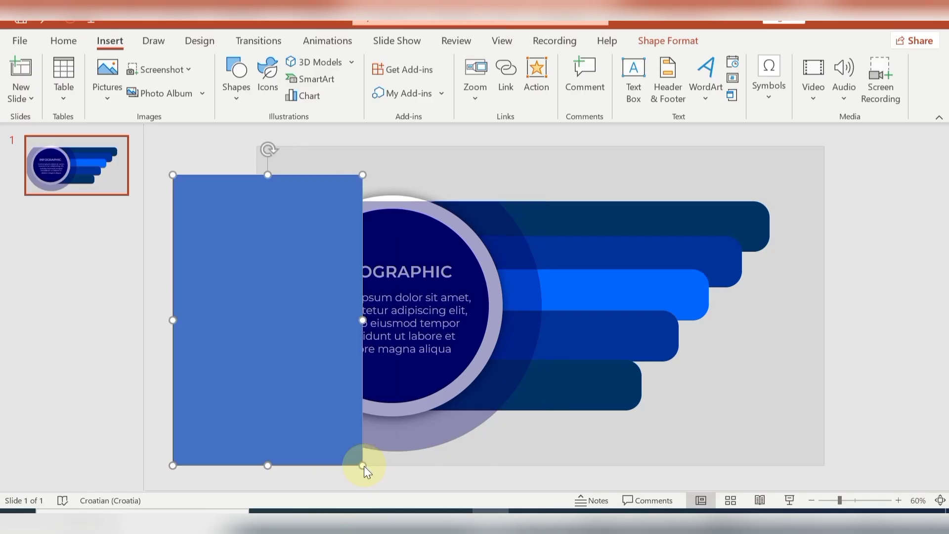
pyautogui.keyDown('shift'); pyautogui.click(208, 403); pyautogui.keyUp('shift')
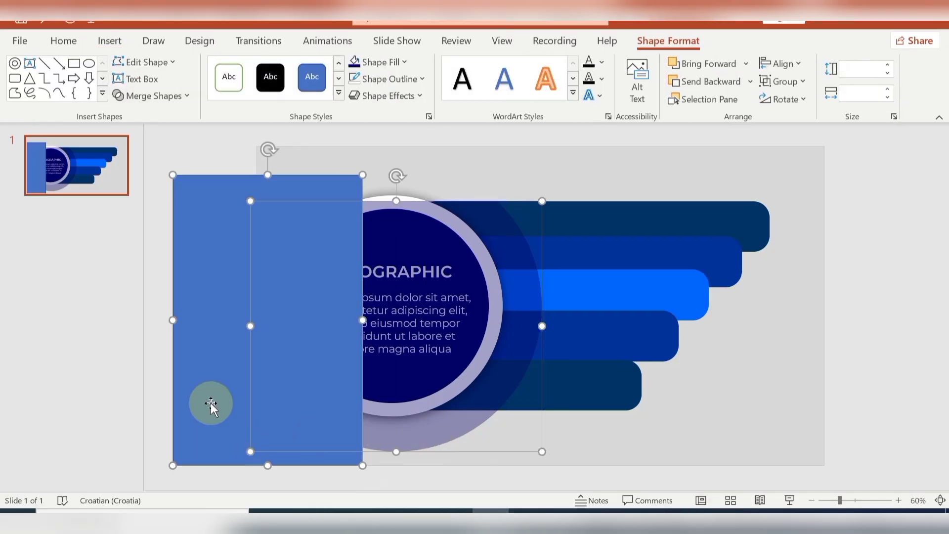
pyautogui.click(179, 97)
pyautogui.click(169, 197)
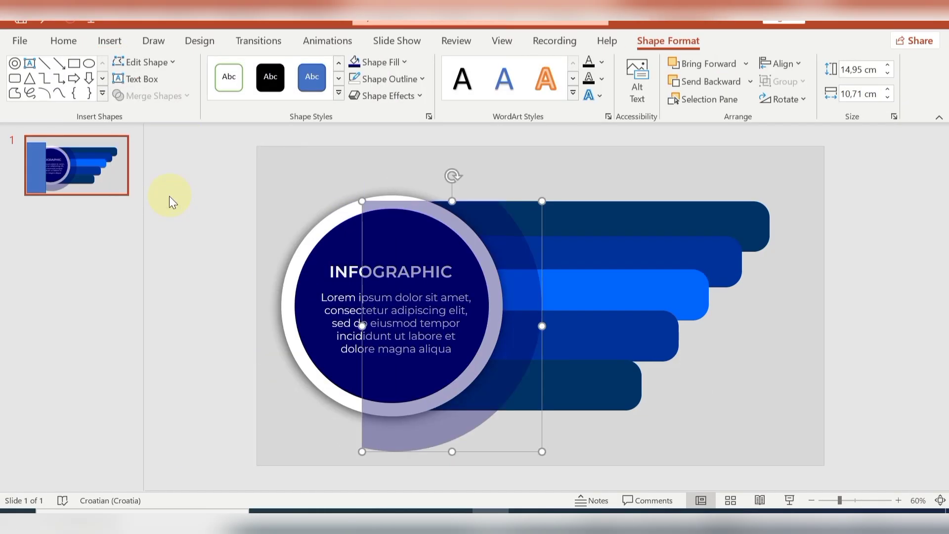
# - Subtract a rectangle from the arc's bottom and send the arc behind the white-ringed circle
pyautogui.click(171, 206)
pyautogui.click(109, 41)
pyautogui.click(236, 80)
pyautogui.click(275, 131)
pyautogui.moveTo(249, 376); pyautogui.dragTo(568, 459)
pyautogui.moveTo(407, 377); pyautogui.dragTo(409, 411)
pyautogui.click(502, 340)
pyautogui.keyDown('shift'); pyautogui.click(331, 446); pyautogui.keyUp('shift')
pyautogui.click(183, 95)
pyautogui.click(168, 197)
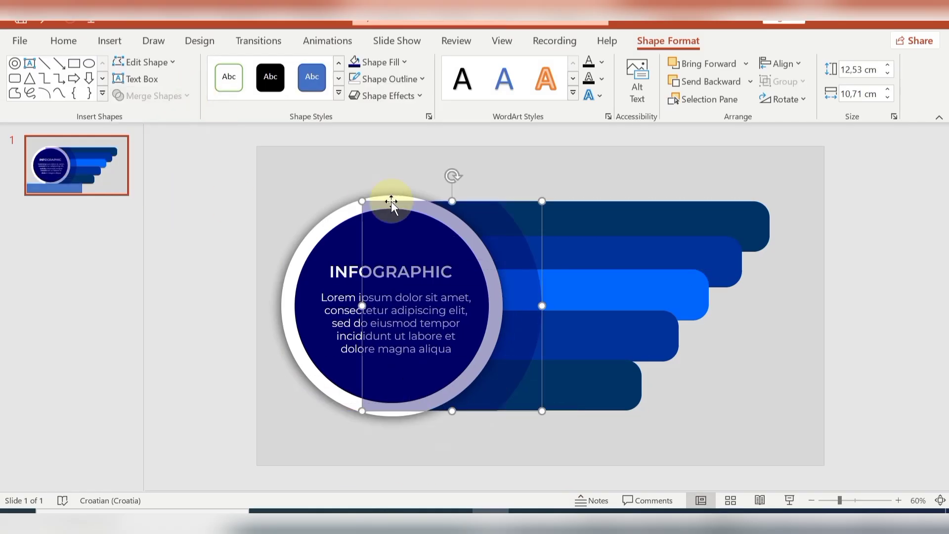
pyautogui.click(720, 81)
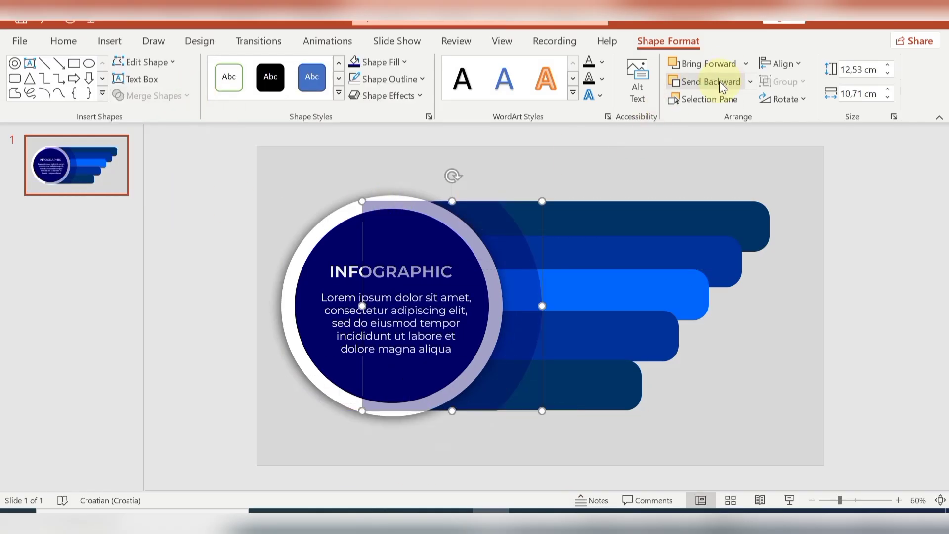
pyautogui.click(719, 81)
# - Add a text box reading 01 in white Montserrat SemiBold
pyautogui.click(556, 162)
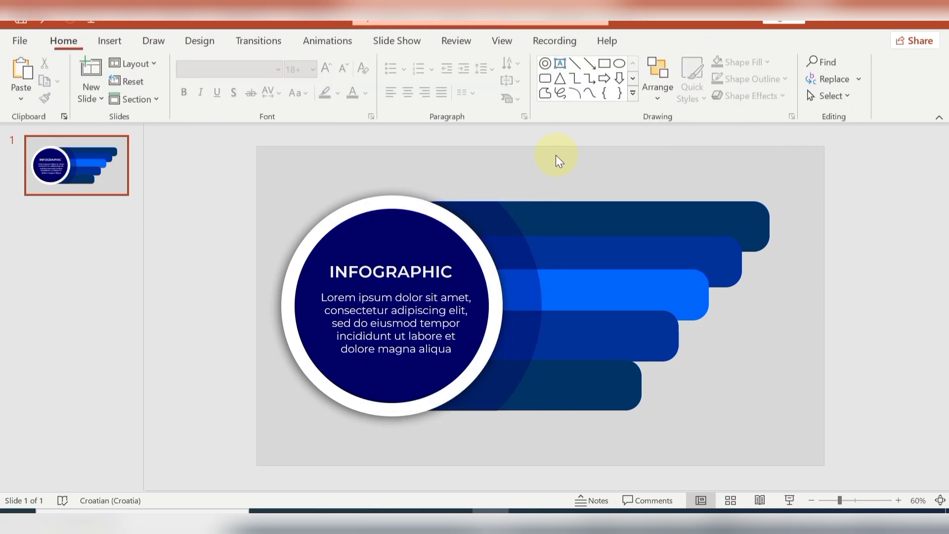
pyautogui.moveTo(132, 246); pyautogui.dragTo(322, 265)
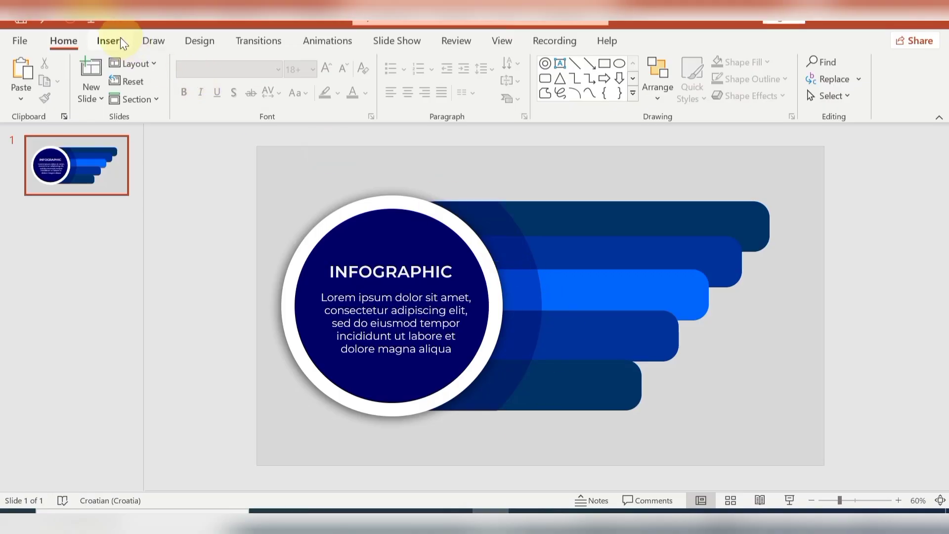
pyautogui.click(110, 40)
pyautogui.click(632, 85)
pyautogui.moveTo(577, 167); pyautogui.dragTo(641, 185)
pyautogui.write('01')
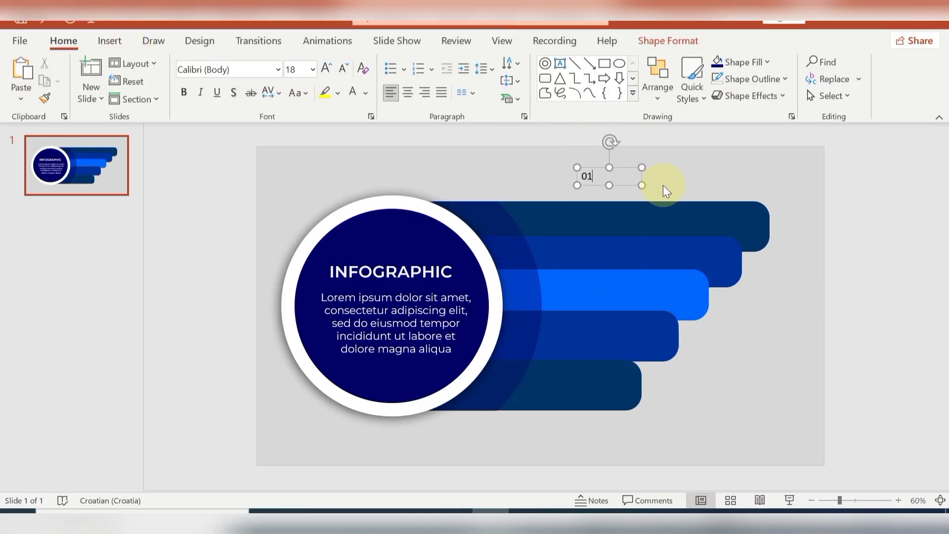
pyautogui.click(278, 69)
pyautogui.click(273, 194)
pyautogui.click(364, 93)
pyautogui.click(352, 130)
# - Enlarge 01 to 28 pt and place it on the top bar
pyautogui.click(326, 69)
pyautogui.click(328, 70)
pyautogui.moveTo(608, 178); pyautogui.dragTo(518, 209)
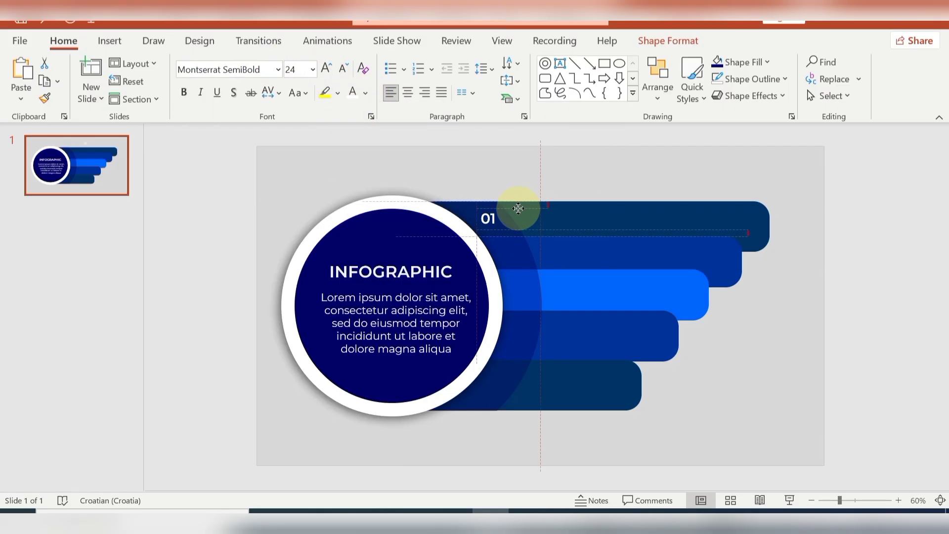
pyautogui.doubleClick(487, 218)
pyautogui.click(325, 69)
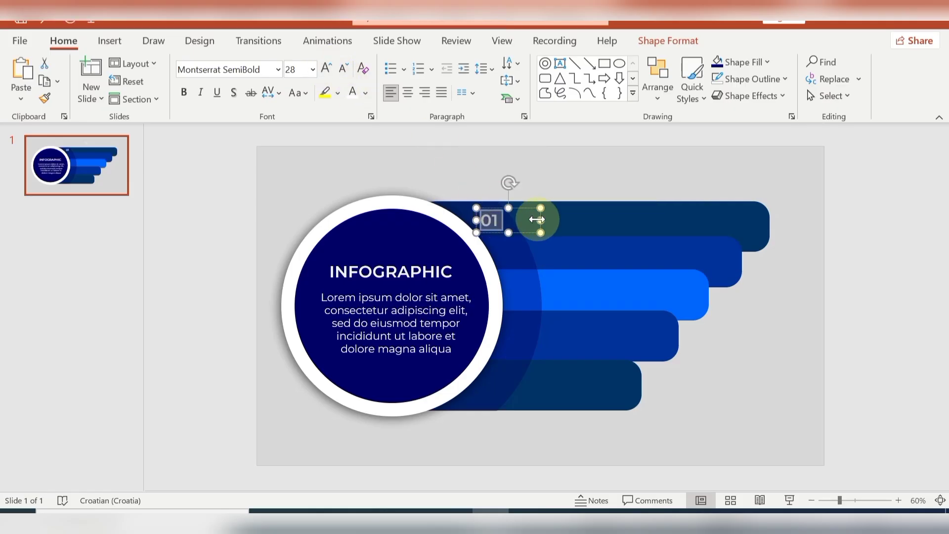
pyautogui.moveTo(530, 208); pyautogui.dragTo(552, 245)
# - Duplicate the label onto the lower bars and renumber the copies 02 through 05
pyautogui.click(542, 240)
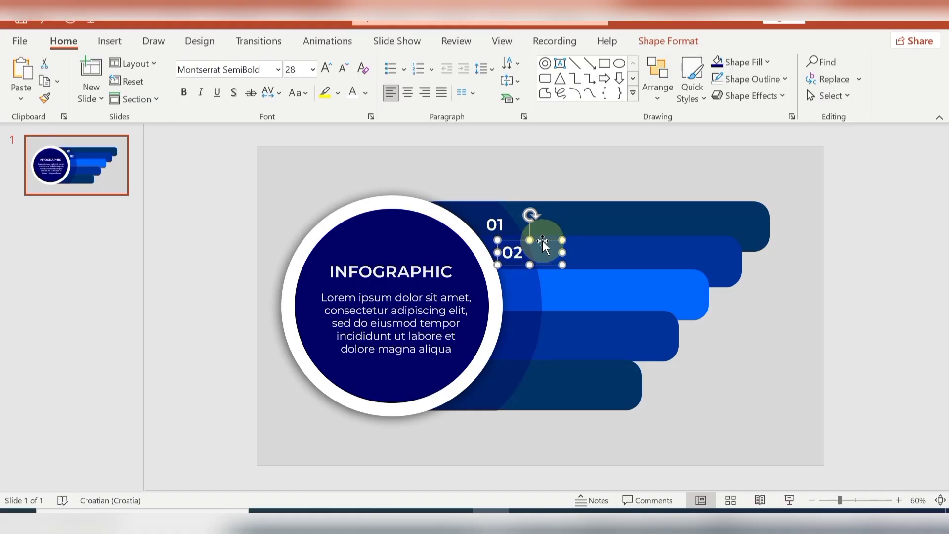
pyautogui.moveTo(544, 240); pyautogui.dragTo(552, 279)
pyautogui.click(528, 291)
pyautogui.click(540, 262)
pyautogui.click(531, 291)
pyautogui.moveTo(549, 278); pyautogui.dragTo(527, 374)
pyautogui.click(543, 327)
pyautogui.press('BackSpace')
pyautogui.write('5')
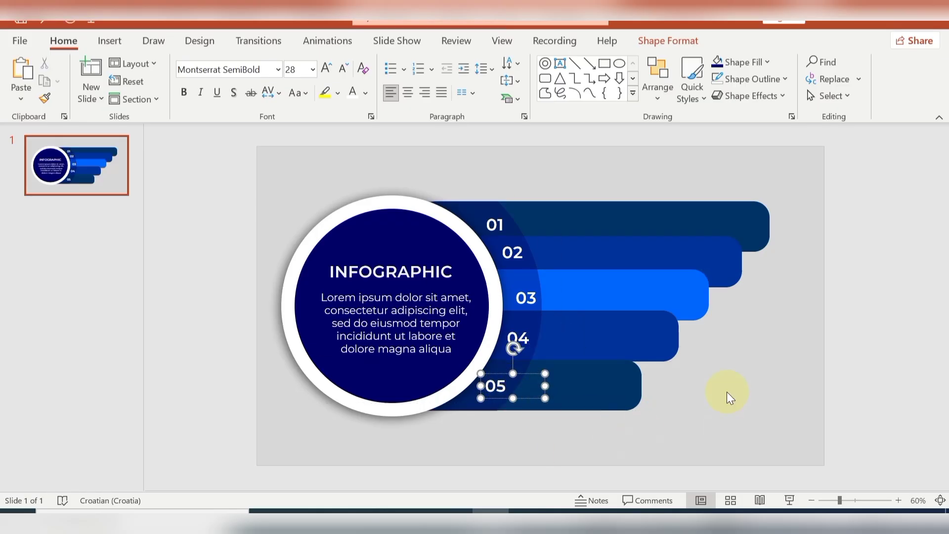
pyautogui.click(750, 392)
# - Fine-tune the positions of labels 03, 02, 05 and 04 along the halo arc
pyautogui.moveTo(524, 297); pyautogui.dragTo(519, 292)
pyautogui.click(517, 245)
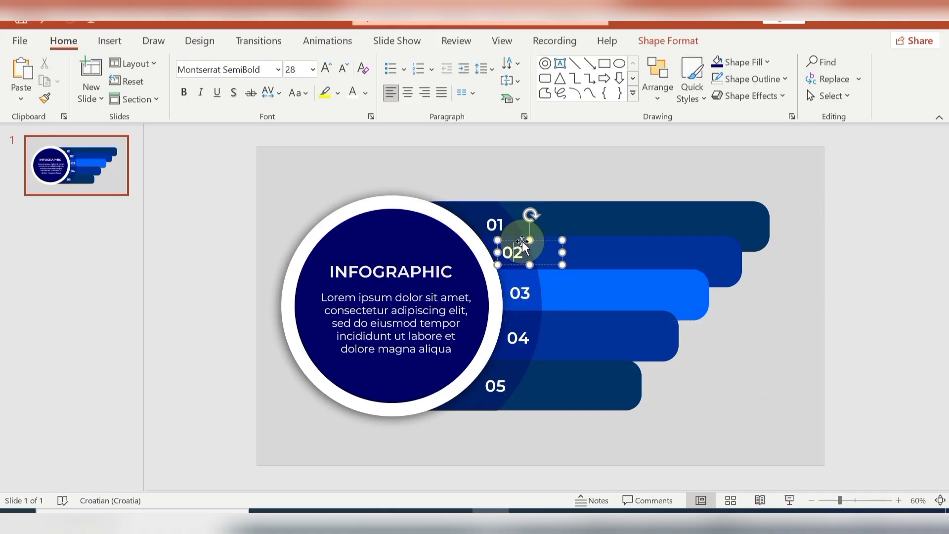
pyautogui.moveTo(517, 246); pyautogui.dragTo(490, 196)
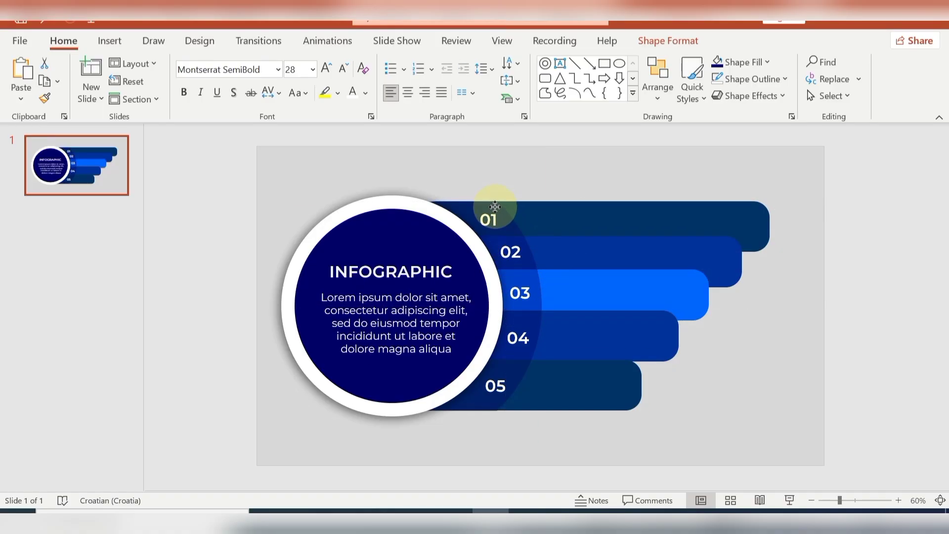
pyautogui.click(509, 384)
pyautogui.moveTo(509, 384); pyautogui.dragTo(497, 374)
pyautogui.click(710, 393)
pyautogui.moveTo(520, 327); pyautogui.dragTo(520, 324)
pyautogui.click(723, 393)
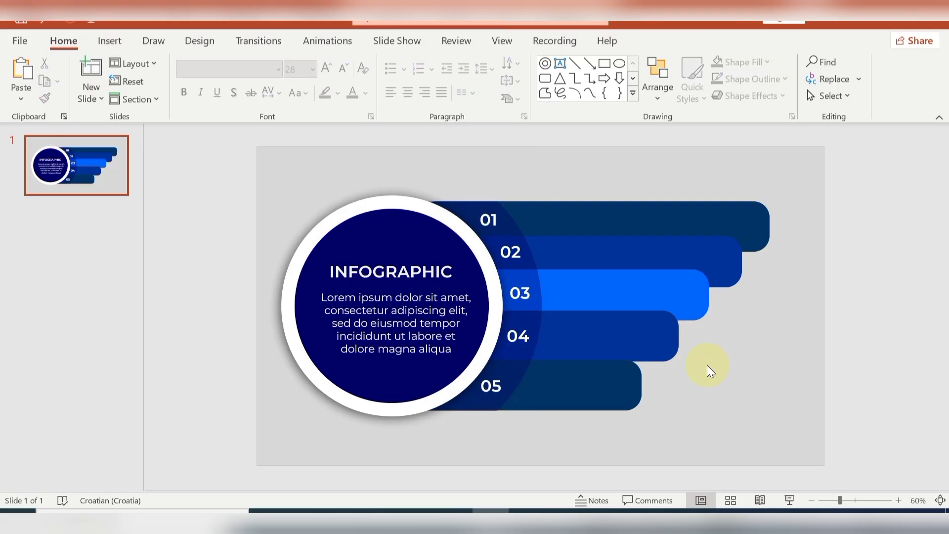
# - Add a text box above the top bar reading YOUR TEXT GOES HERE
pyautogui.click(110, 41)
pyautogui.click(633, 76)
pyautogui.moveTo(578, 172); pyautogui.dragTo(786, 190)
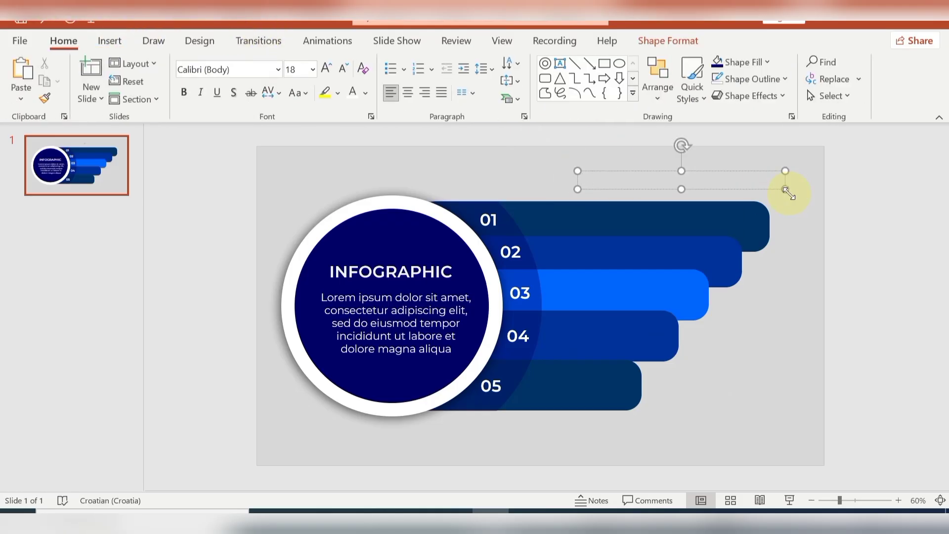
pyautogui.press('BackSpace')
pyautogui.press('BackSpace')
pyautogui.press('BackSpace')
pyautogui.write('OUR TEXT GP')
pyautogui.press('BackSpace')
pyautogui.write('OES HERE')
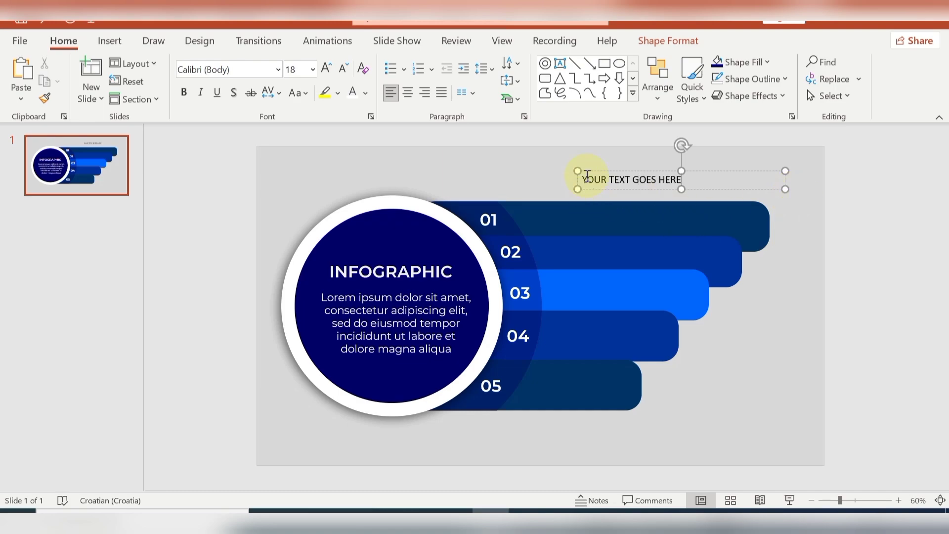
# - Format the heading in light-coloured Montserrat at 24 pt
pyautogui.moveTo(587, 176); pyautogui.dragTo(692, 178)
pyautogui.click(280, 69)
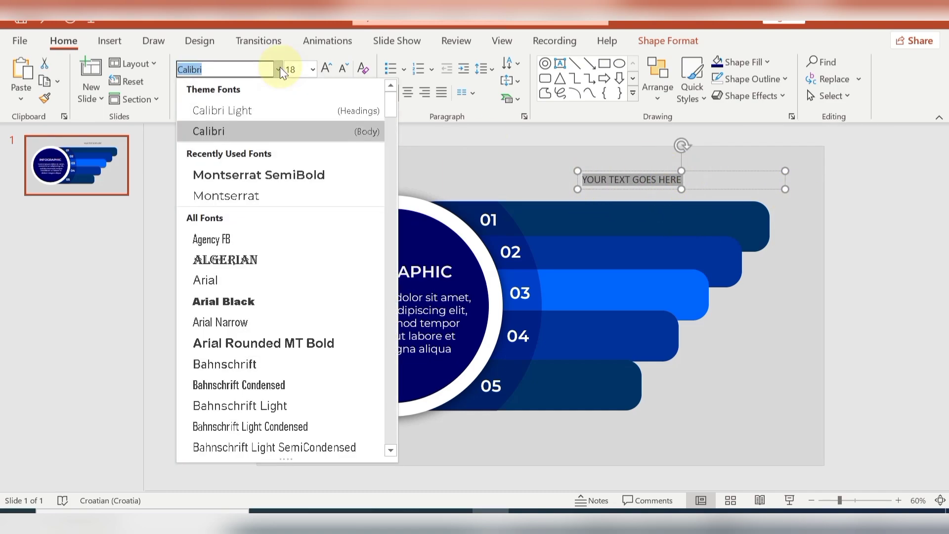
pyautogui.click(259, 194)
pyautogui.click(351, 93)
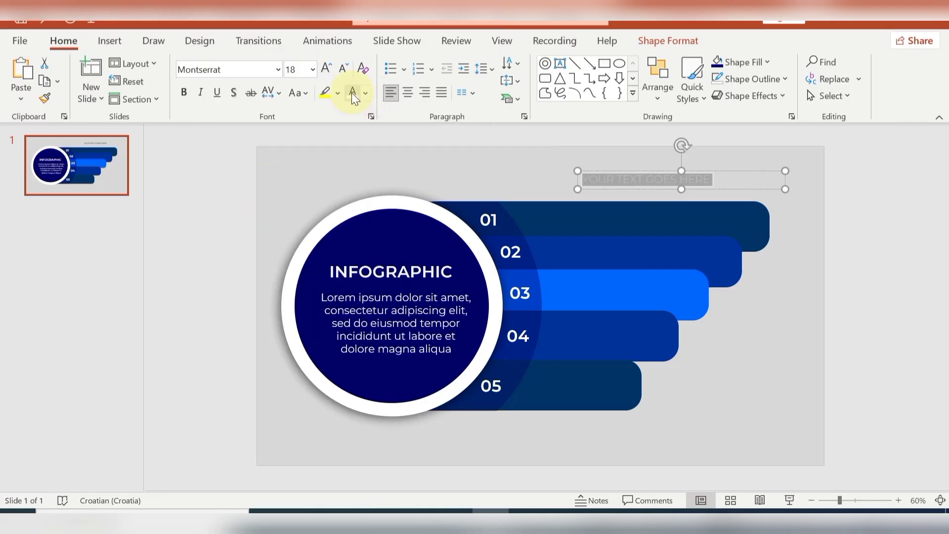
pyautogui.click(327, 68)
pyautogui.click(327, 68)
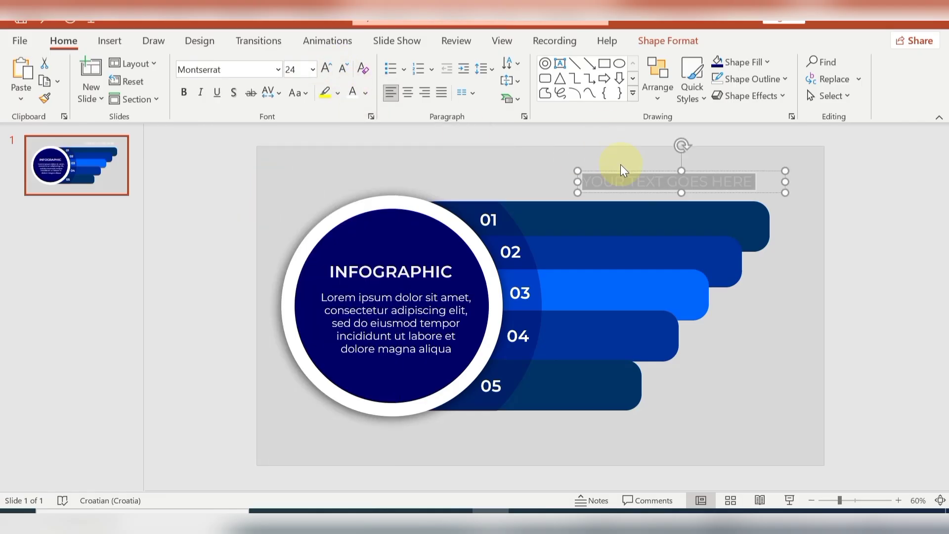